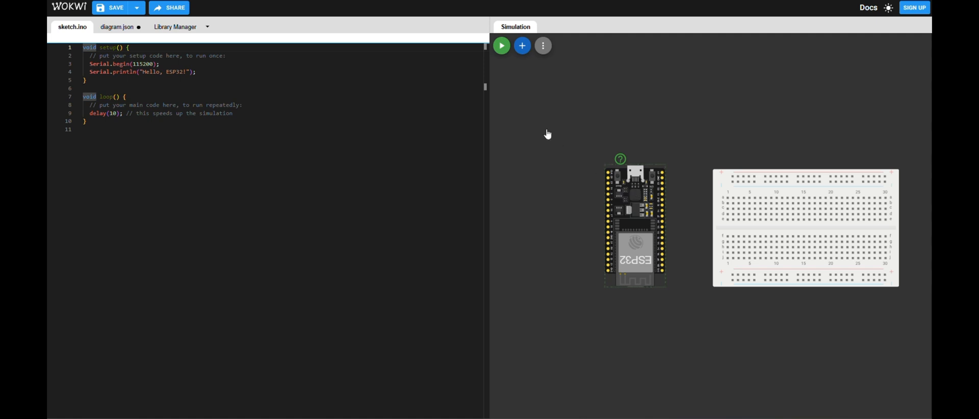
# - Add a relay module, place it above the breadboard's left end, and rotate it so its pins point down
pyautogui.click(523, 45)
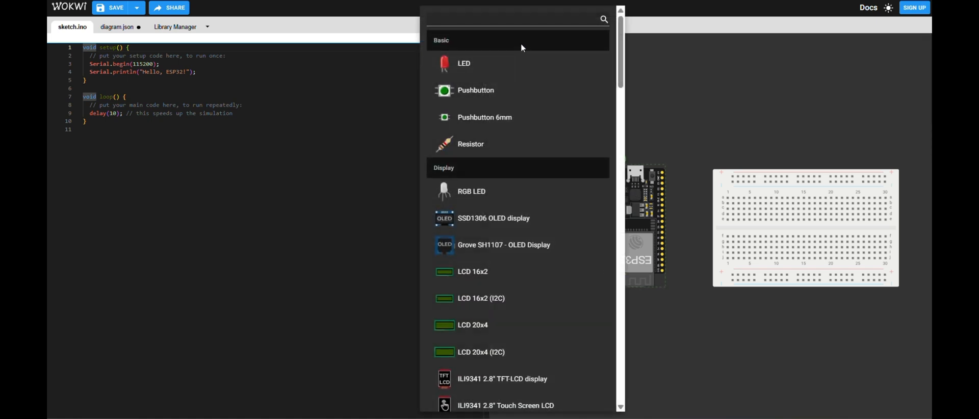
pyautogui.write('rel')
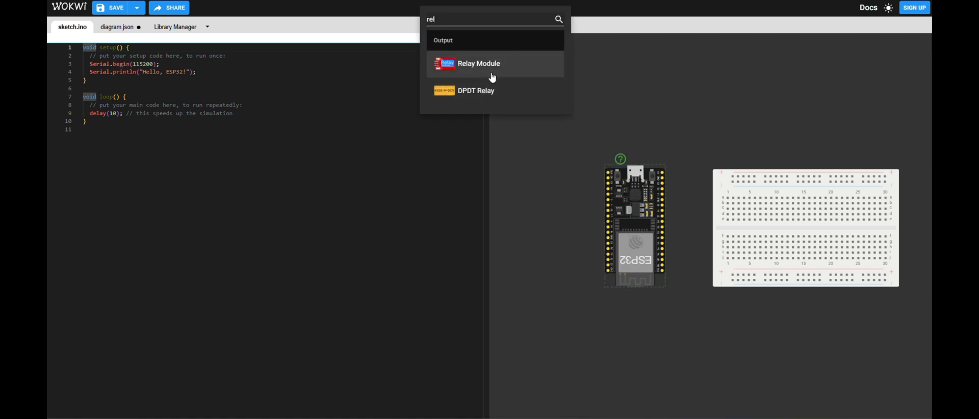
pyautogui.click(495, 73)
pyautogui.moveTo(544, 89); pyautogui.dragTo(740, 112)
pyautogui.press('r')
pyautogui.press('r')
pyautogui.press('r')
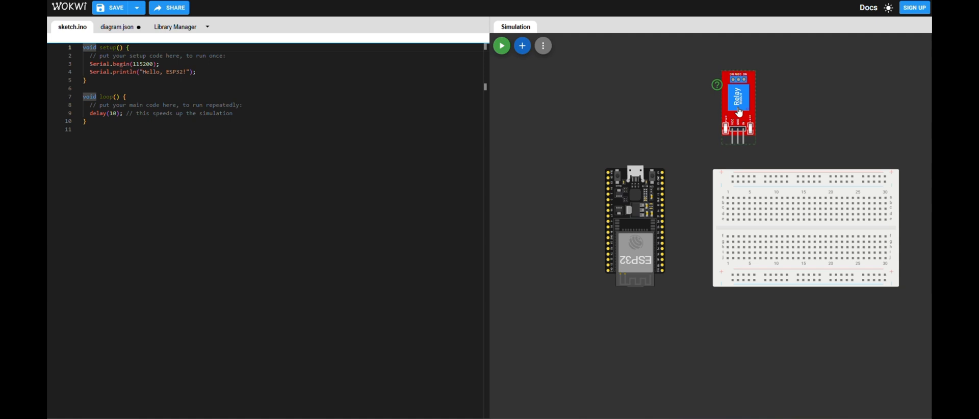
# - Duplicate the relay module three times and arrange all four modules in a row above the breadboard
pyautogui.press('d')
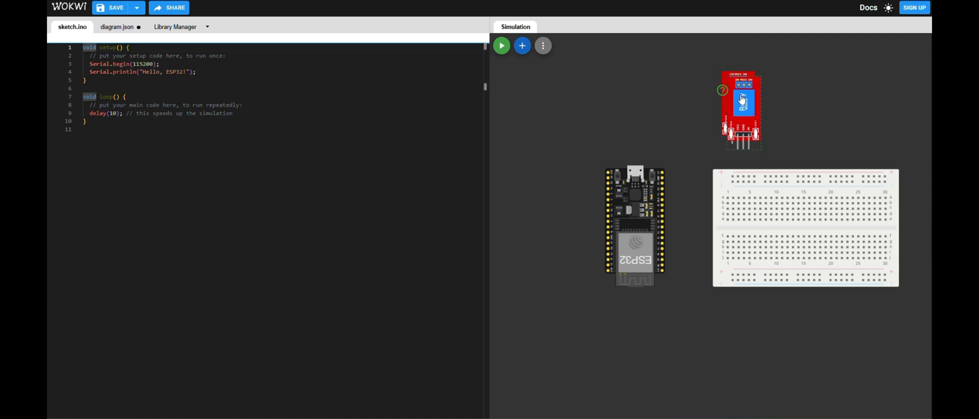
pyautogui.moveTo(741, 100); pyautogui.dragTo(878, 95)
pyautogui.press('d')
pyautogui.press('d')
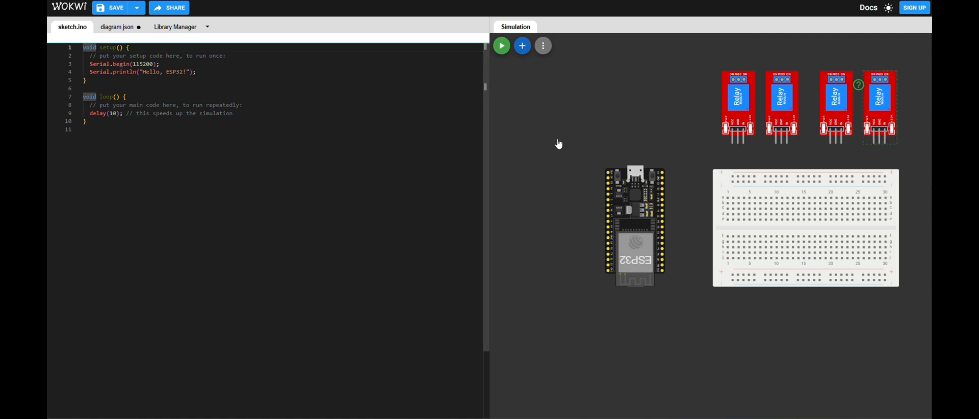
# - Wire VCC and GND of the two left relay modules to the breadboard's upper positive and negative rails
pyautogui.click(735, 145)
pyautogui.click(733, 176)
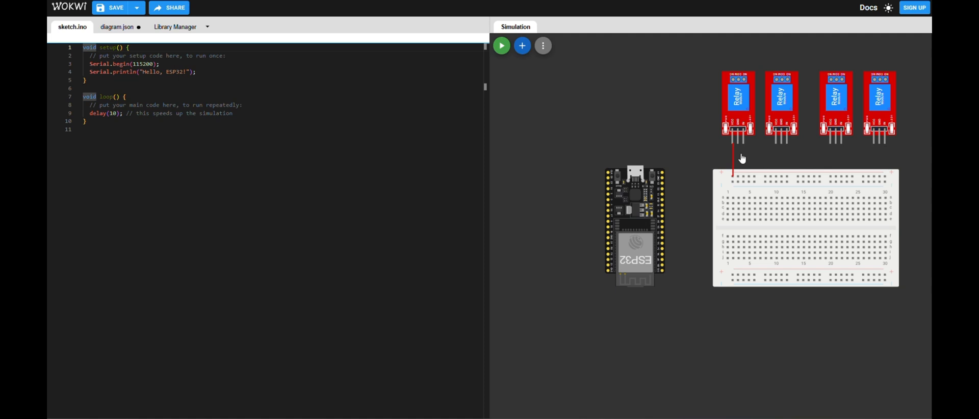
pyautogui.click(738, 144)
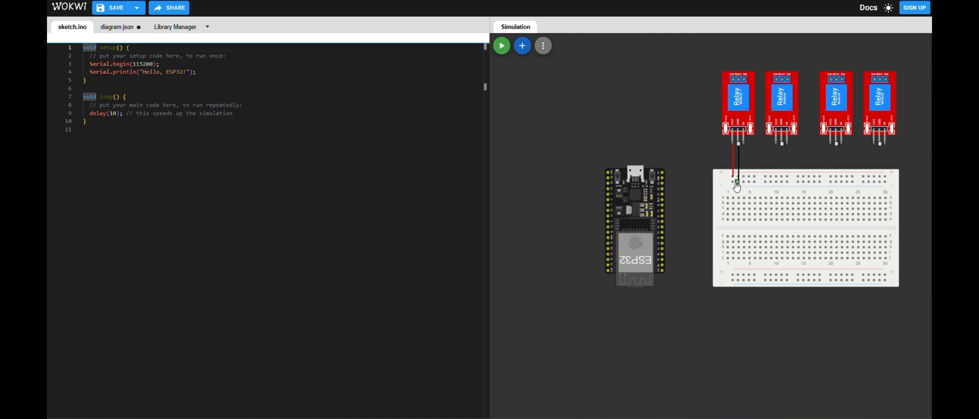
pyautogui.click(733, 182)
pyautogui.click(776, 145)
pyautogui.click(771, 176)
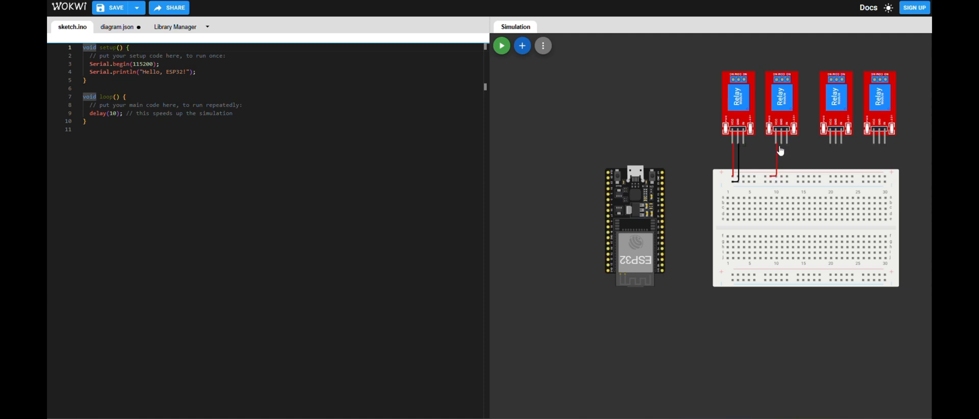
pyautogui.click(783, 147)
pyautogui.click(779, 180)
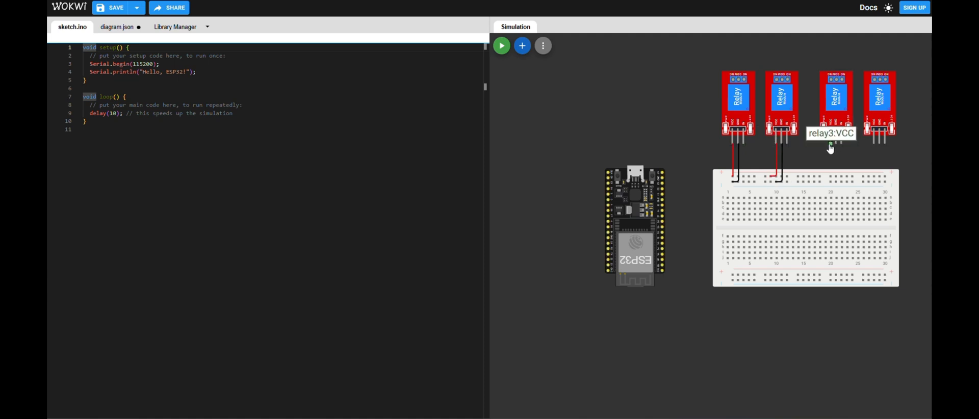
# - Wire VCC and GND of the two right relay modules to the breadboard's upper positive and negative rails
pyautogui.click(831, 146)
pyautogui.click(832, 177)
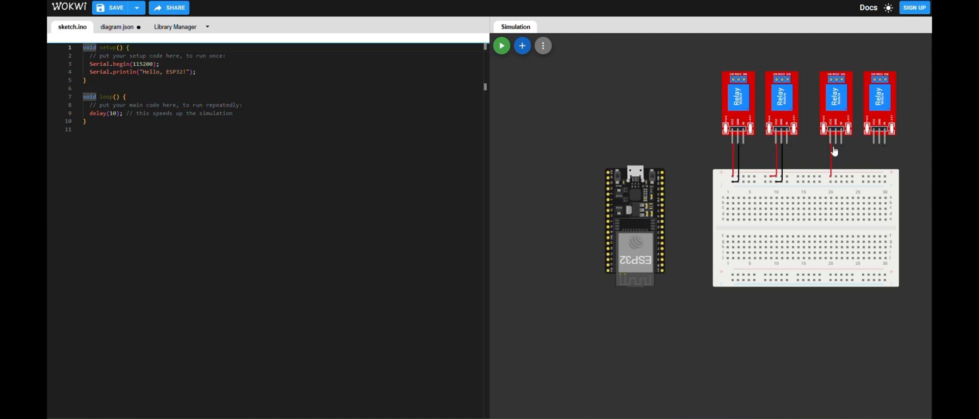
pyautogui.click(836, 146)
pyautogui.click(836, 182)
pyautogui.click(874, 145)
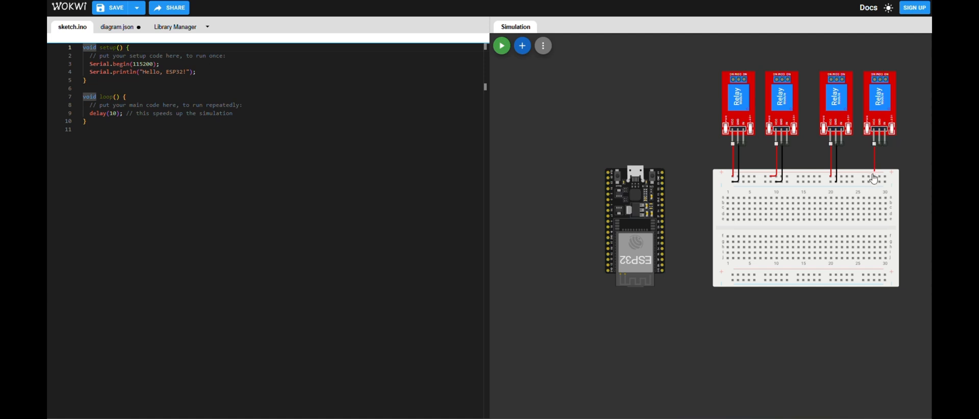
pyautogui.click(874, 177)
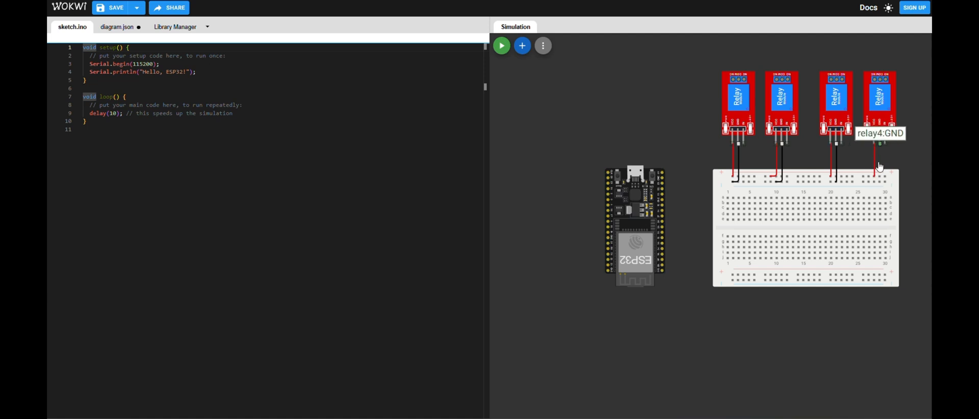
pyautogui.click(880, 145)
pyautogui.click(880, 181)
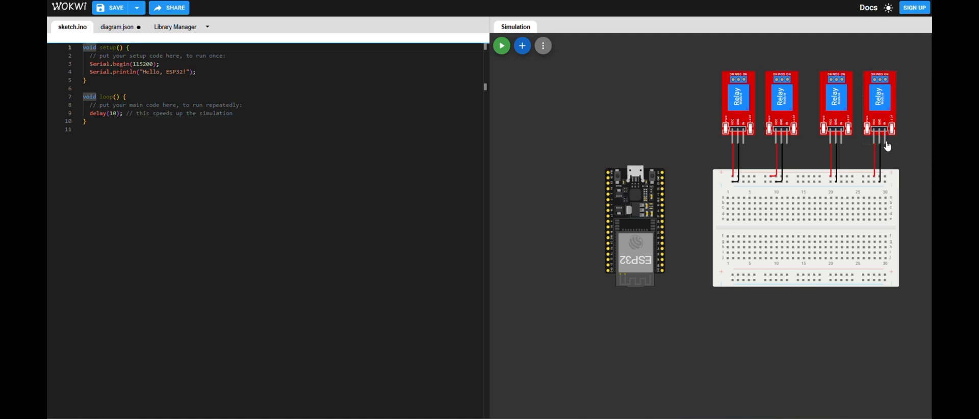
# - Add a VCC symbol beyond the breadboard's right end and wire it to the upper positive rail
pyautogui.scroll(-1, 623, 101)
pyautogui.moveTo(730, 324); pyautogui.dragTo(667, 325)
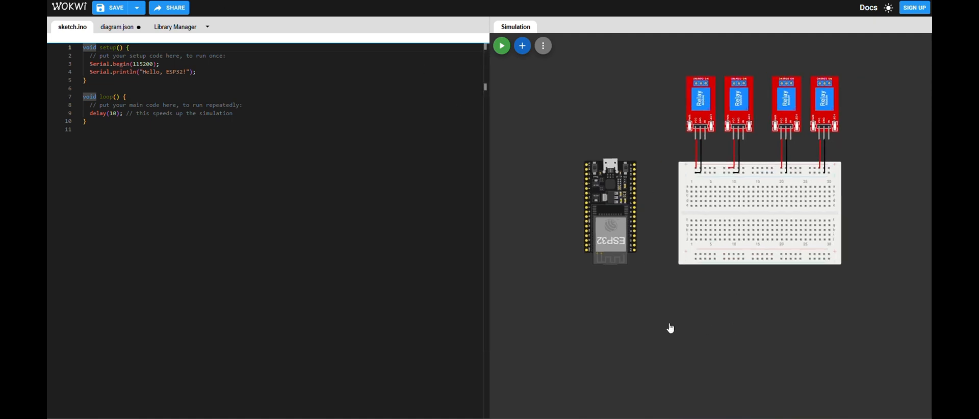
pyautogui.click(523, 47)
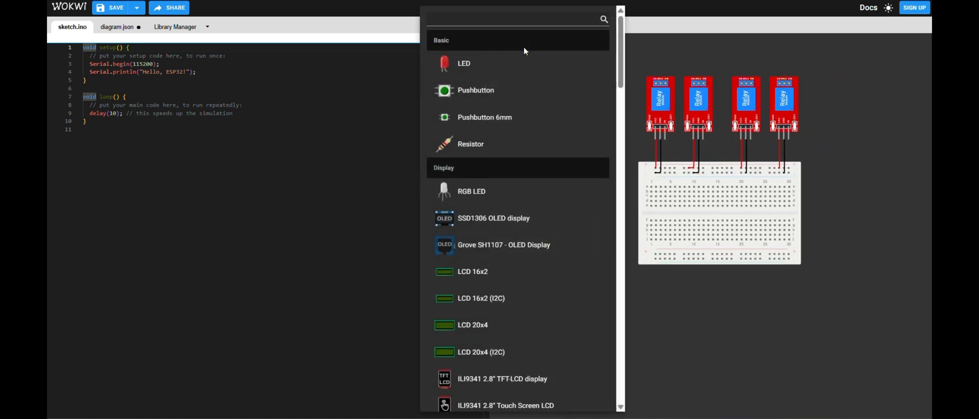
pyautogui.write('vcc')
pyautogui.click(512, 62)
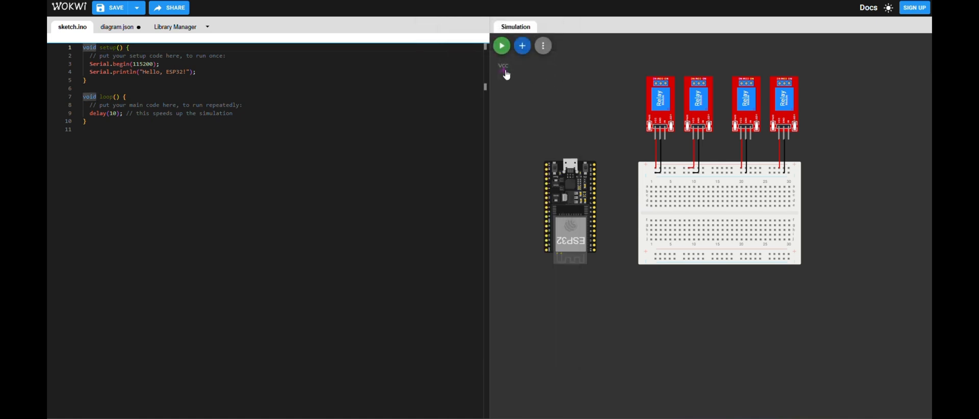
pyautogui.click(916, 135)
pyautogui.click(789, 171)
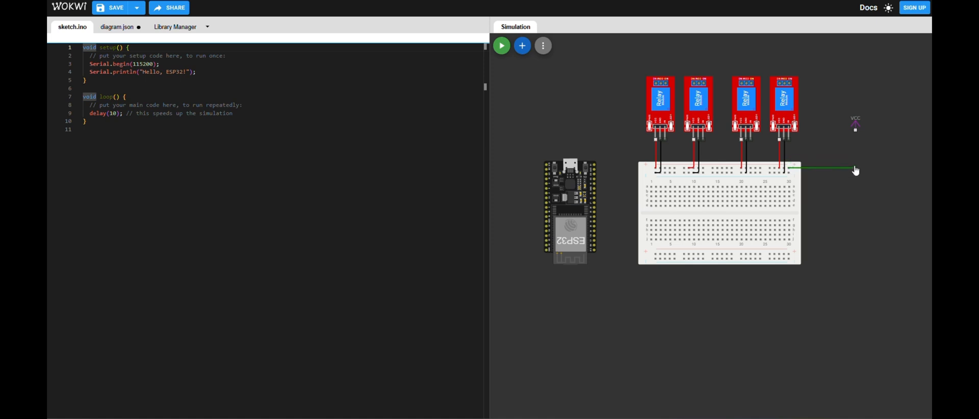
pyautogui.click(856, 130)
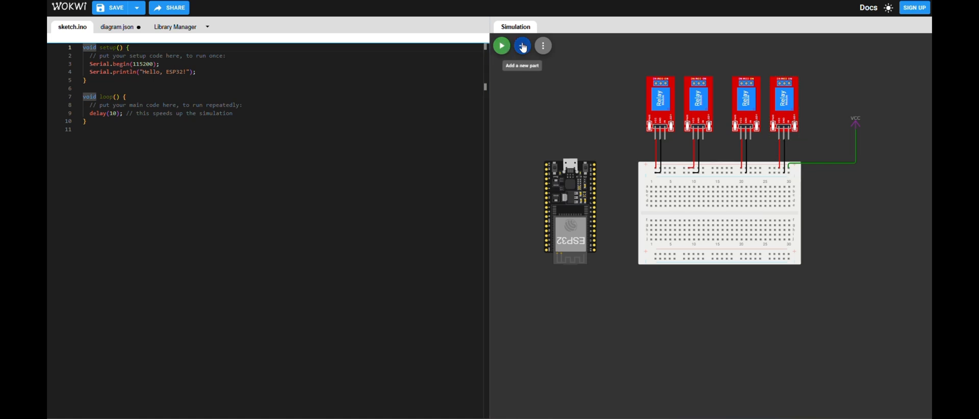
# - Add a GND symbol below the VCC symbol and wire it to the breadboard's upper negative rail
pyautogui.click(523, 47)
pyautogui.write('gn')
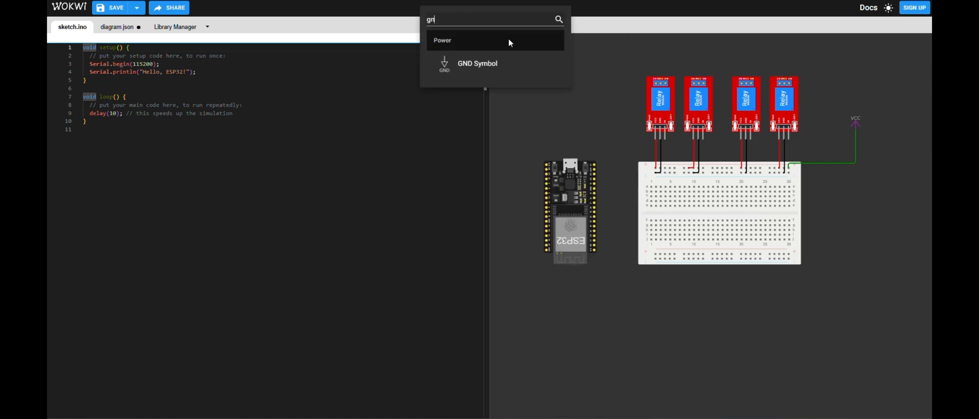
pyautogui.write('d')
pyautogui.click(498, 65)
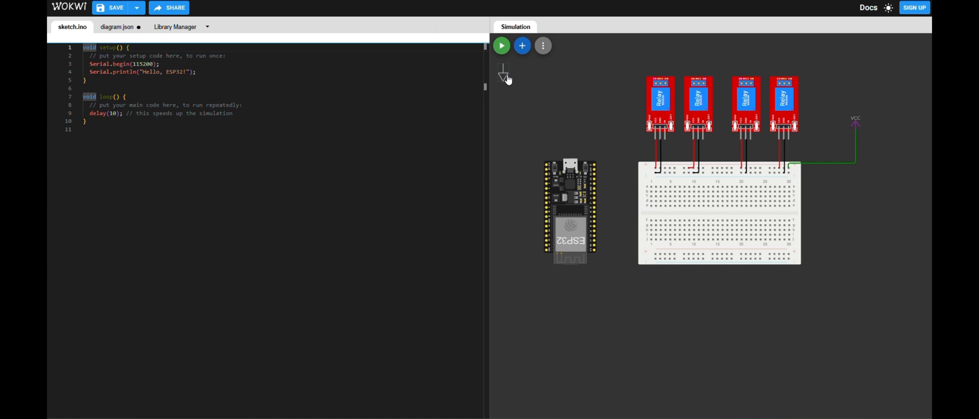
pyautogui.moveTo(508, 80); pyautogui.dragTo(854, 214)
pyautogui.click(789, 173)
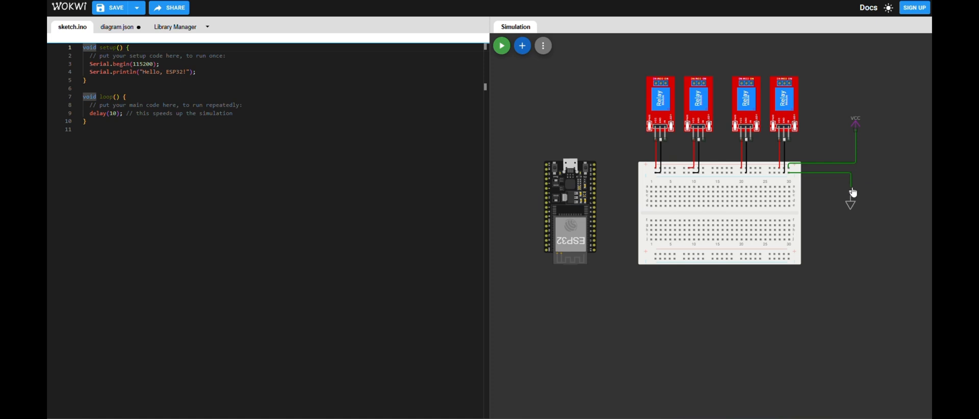
pyautogui.click(850, 191)
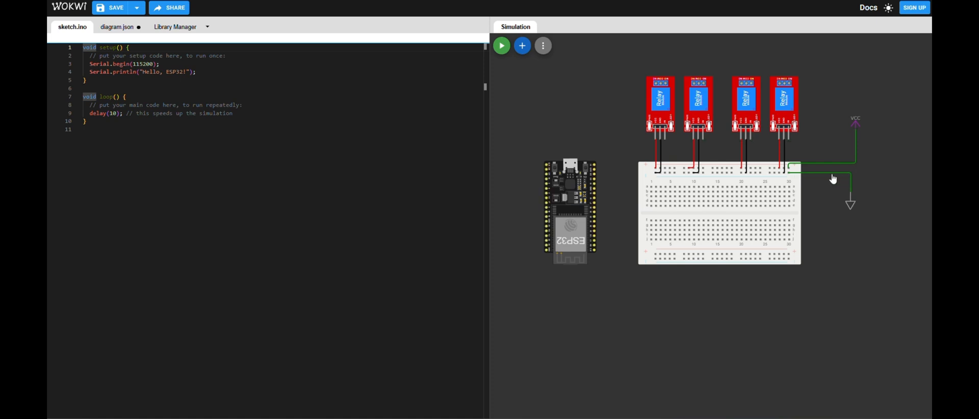
# - Change the colour of the wire between the negative rail and the GND symbol to black
pyautogui.click(833, 174)
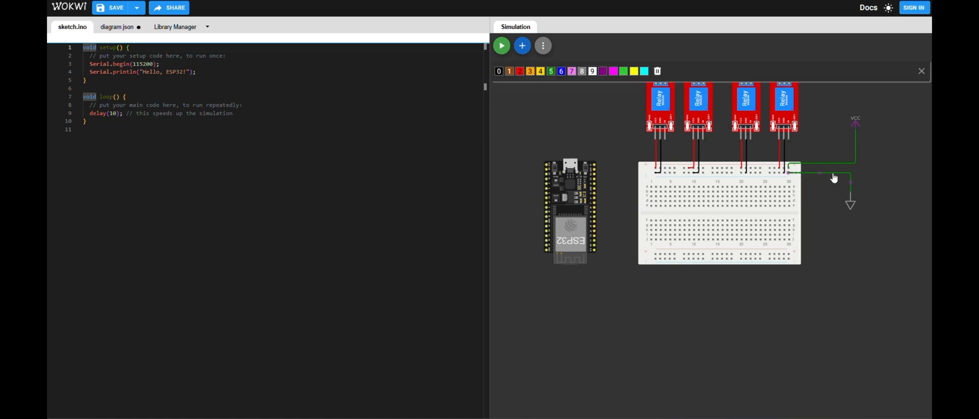
pyautogui.click(499, 72)
pyautogui.click(522, 125)
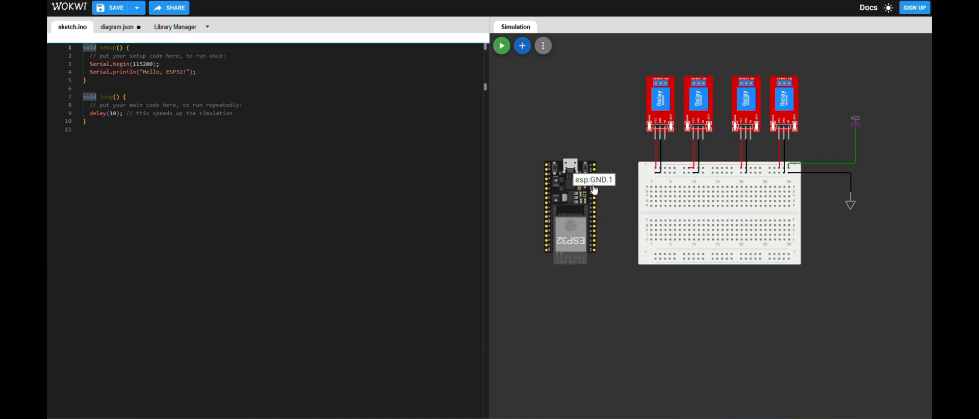
pyautogui.click(665, 144)
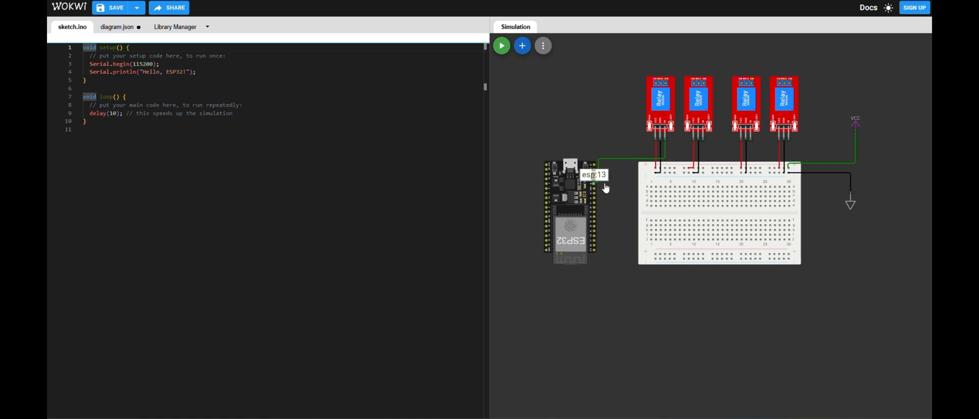
pyautogui.click(594, 186)
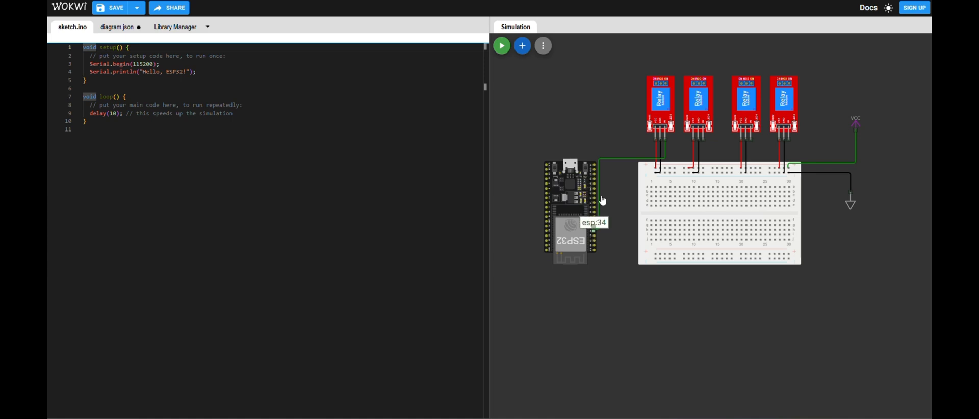
pyautogui.press('Escape')
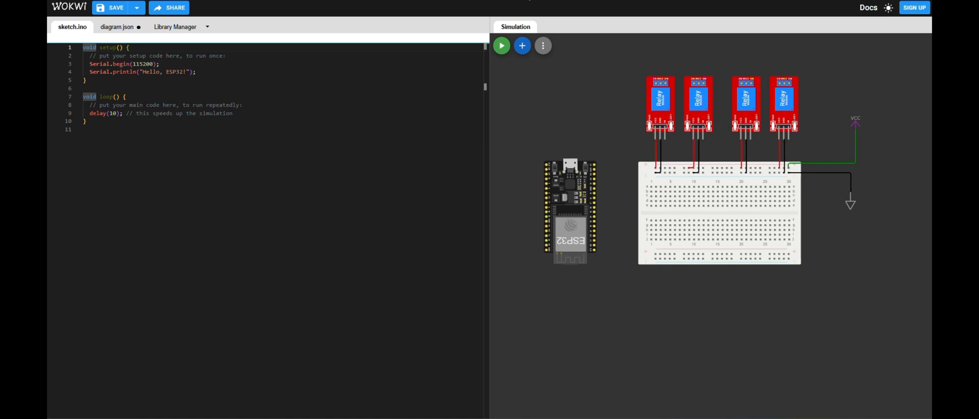
# - Wire the first relay's IN pin to ESP32 pin 13 and colour the wire orange
pyautogui.click(667, 143)
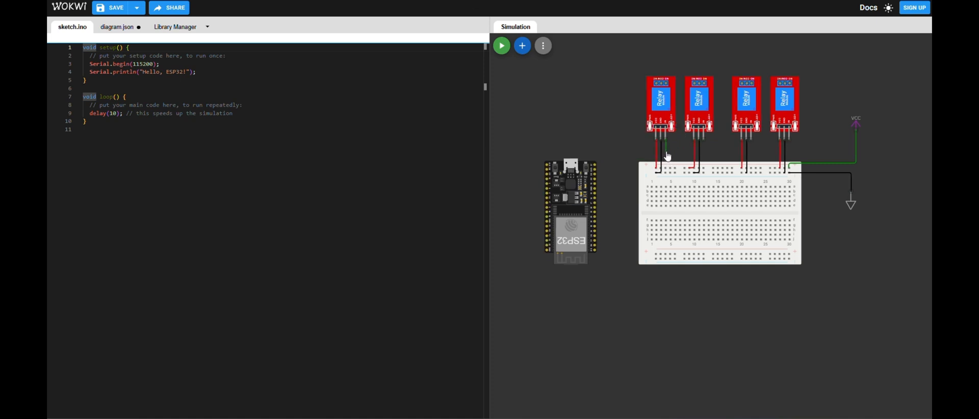
pyautogui.click(598, 188)
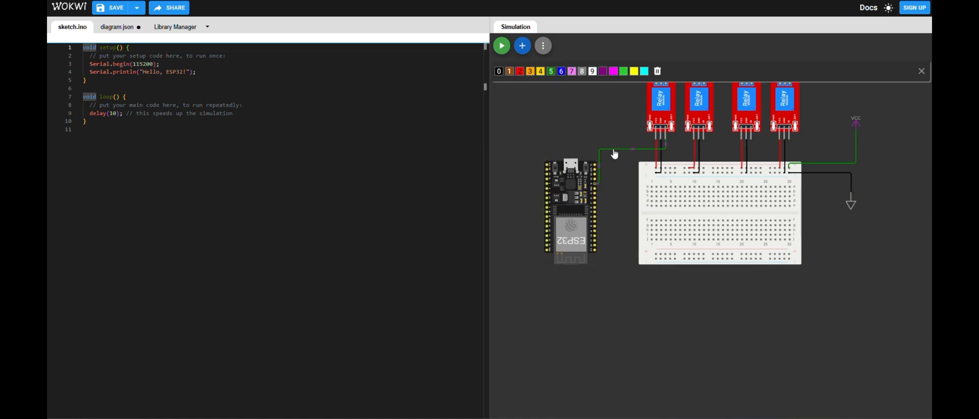
pyautogui.click(531, 71)
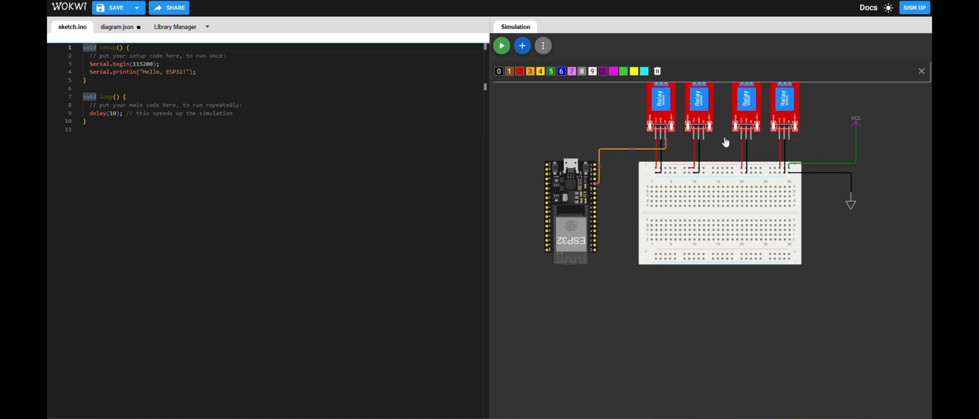
# - Try to wire the second relay's IN pin to ESP32 pin 14, routing it below the orange wire
pyautogui.click(705, 145)
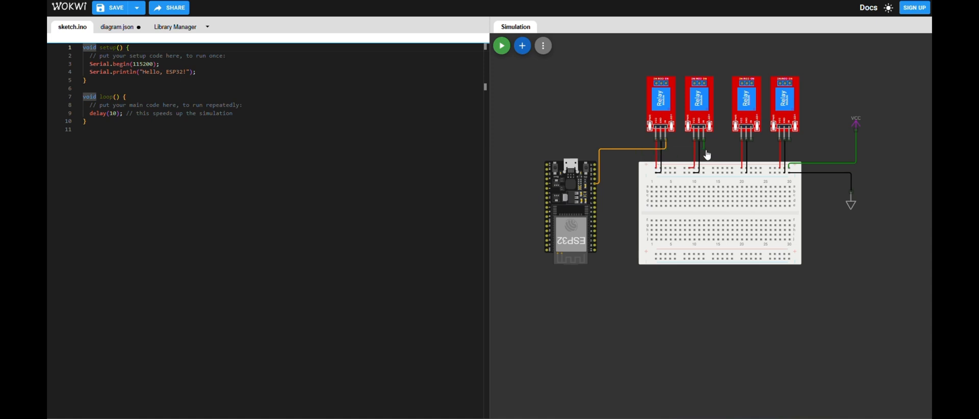
pyautogui.press('Escape')
pyautogui.click(704, 137)
pyautogui.click(604, 154)
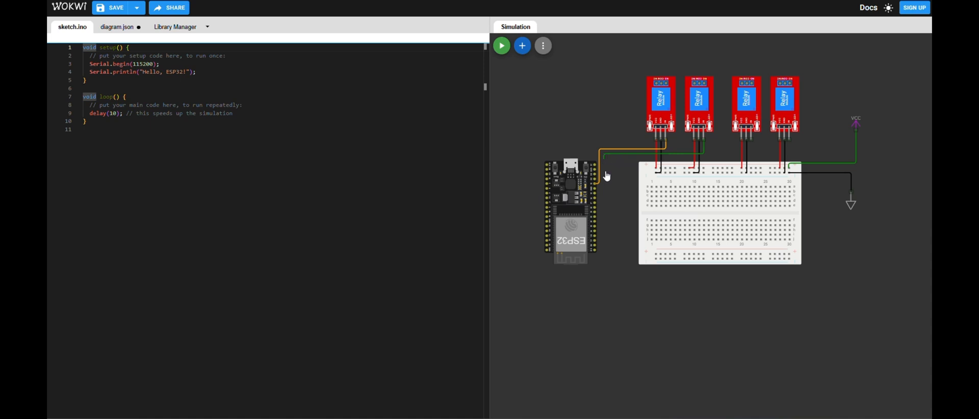
pyautogui.click(595, 202)
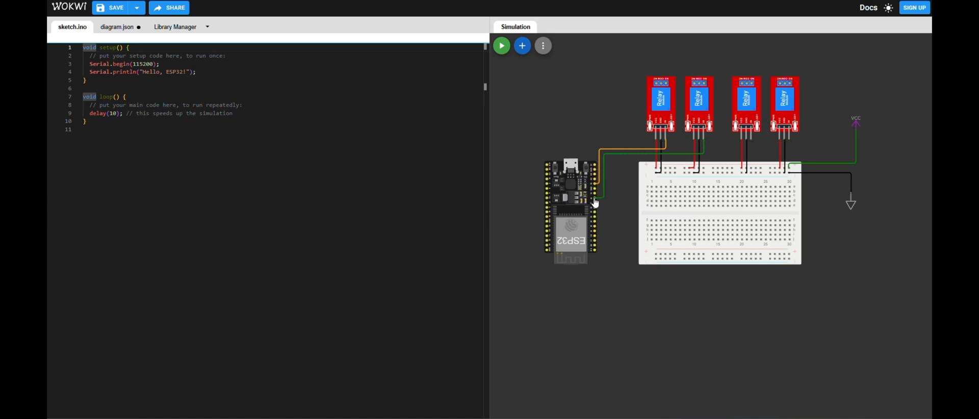
# - Delete the green wire between the second relay's IN pin and ESP32 pin 14
pyautogui.rightClick(594, 202)
pyautogui.rightClick(812, 299)
pyautogui.click(607, 225)
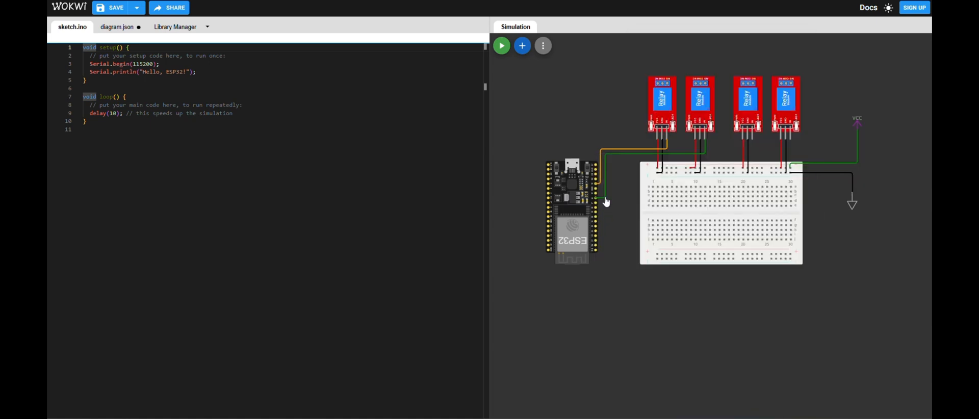
pyautogui.click(606, 200)
pyautogui.click(661, 72)
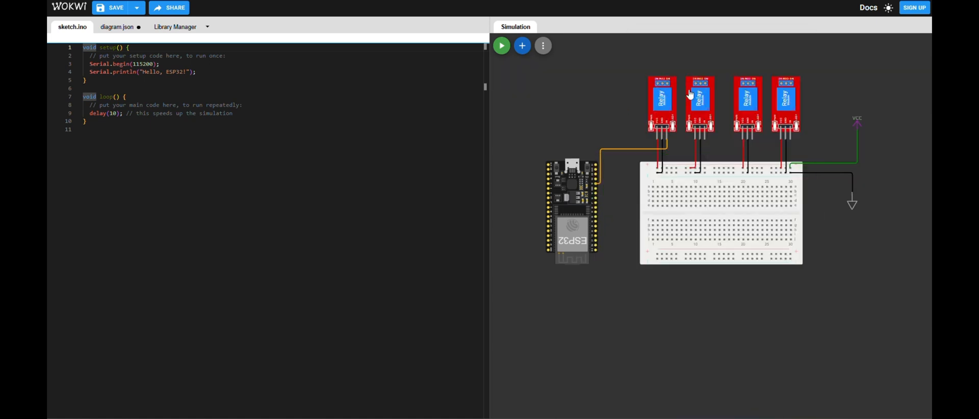
# - Wire the second relay's IN pin to ESP32 pin 12, routing the green wire just below the orange one
pyautogui.click(705, 136)
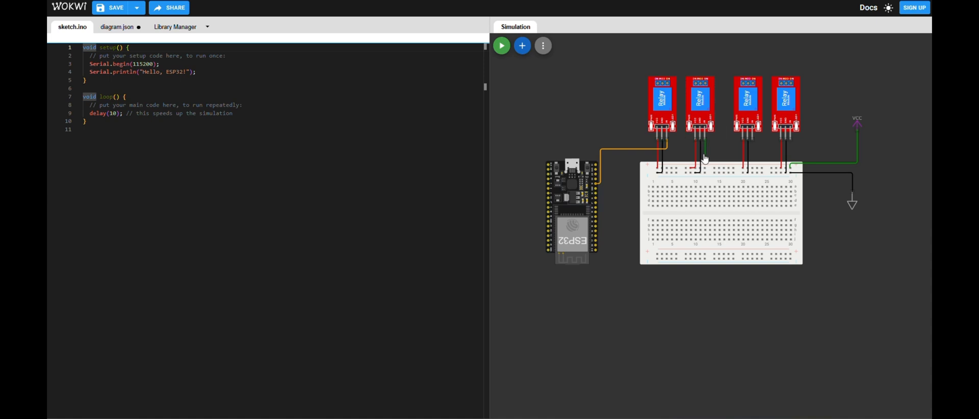
pyautogui.click(705, 154)
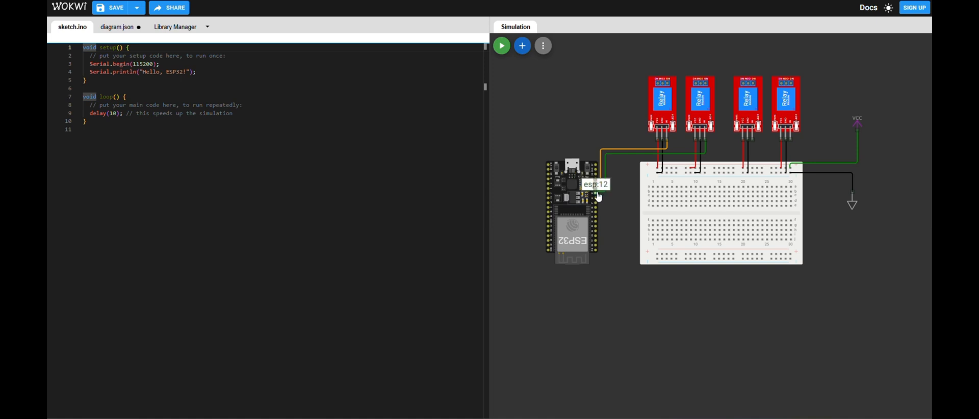
pyautogui.click(597, 194)
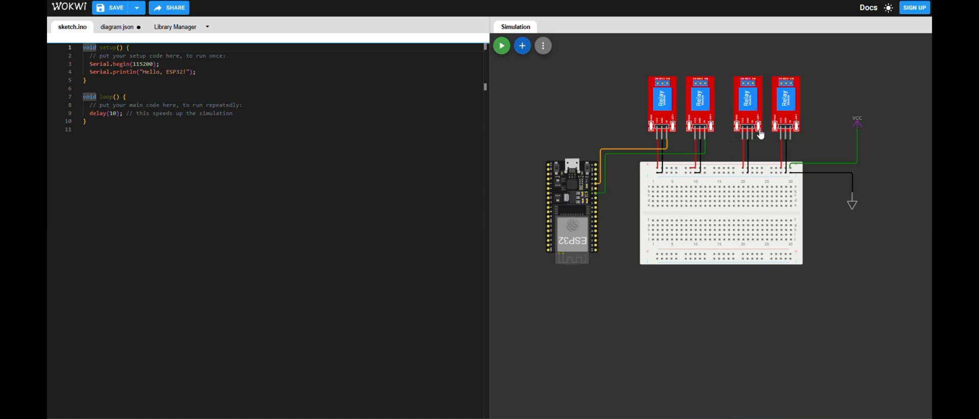
# - Wire the third relay's IN pin to ESP32 pin 14, routed below the second relay's wire, and colour it purple
pyautogui.click(753, 144)
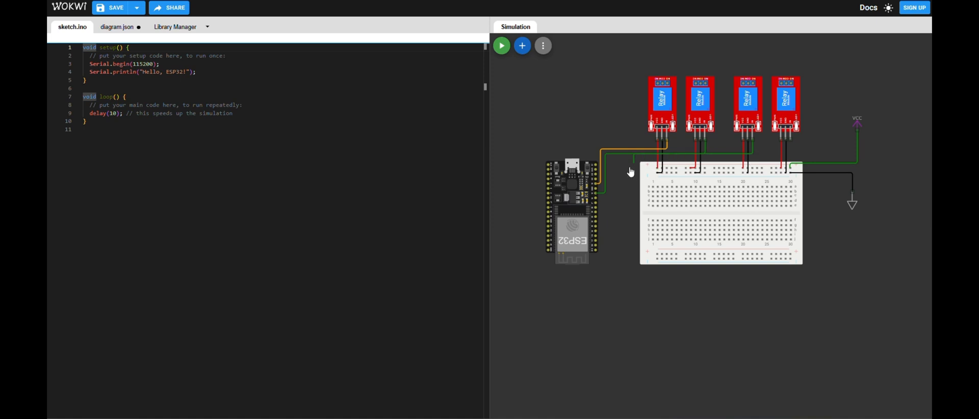
pyautogui.press('Escape')
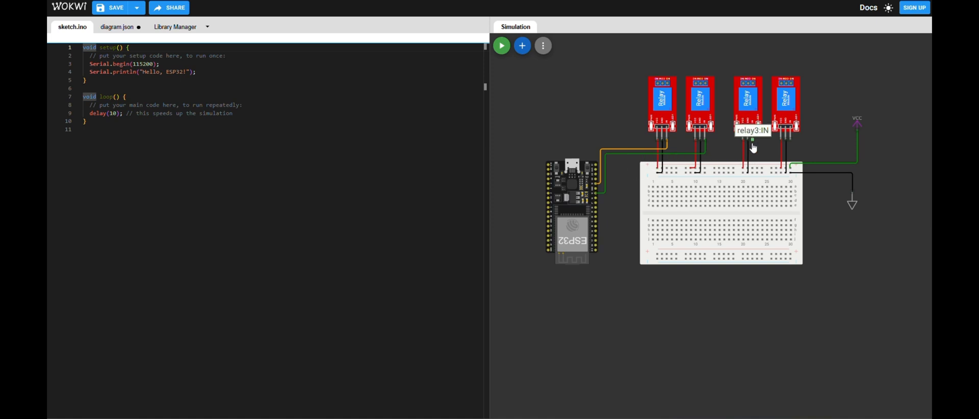
pyautogui.click(753, 138)
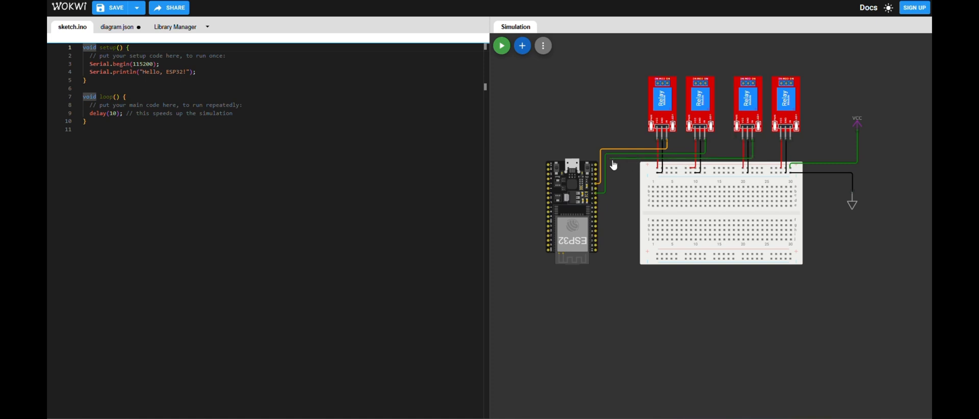
pyautogui.click(596, 200)
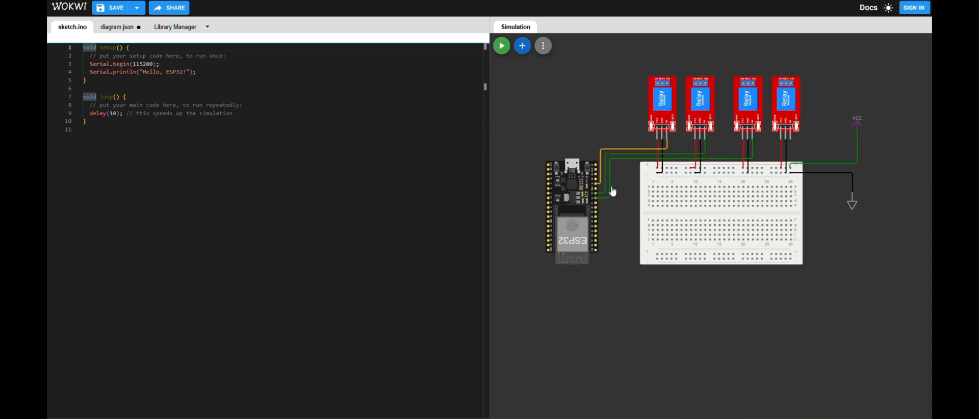
pyautogui.click(627, 159)
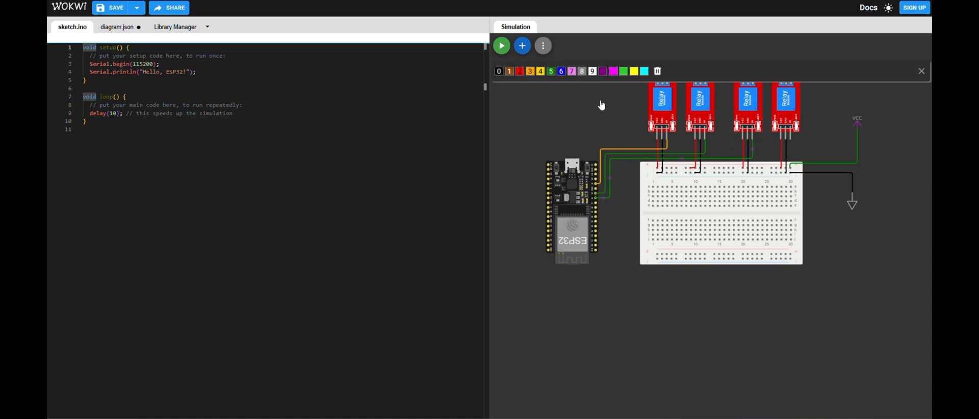
pyautogui.click(602, 72)
pyautogui.click(630, 210)
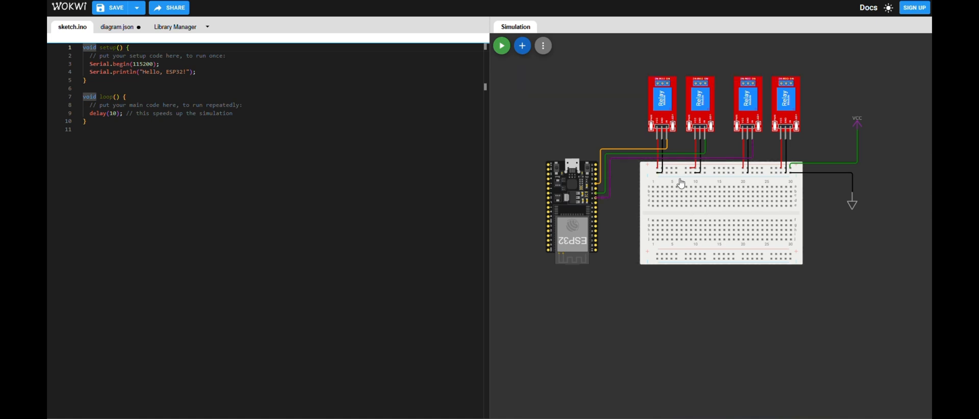
# - Shift the breadboard slightly down and wire the fourth relay's IN pin to the ESP32 pin just below pin 14 in magenta
pyautogui.moveTo(681, 184); pyautogui.dragTo(681, 192)
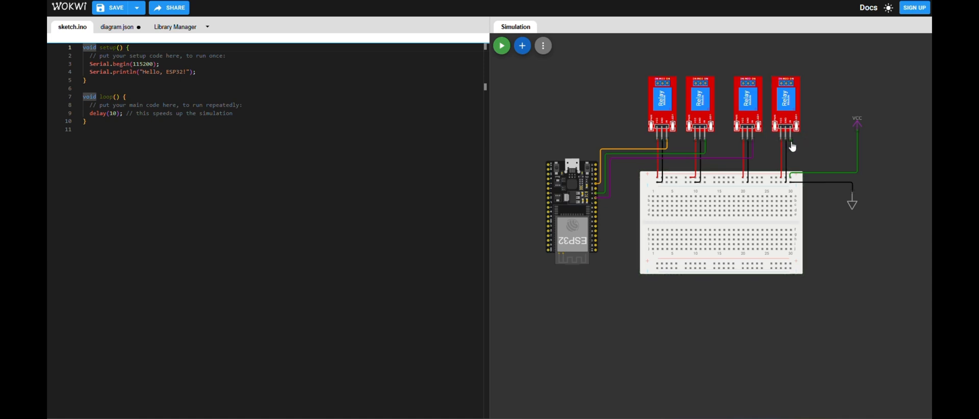
pyautogui.click(791, 164)
pyautogui.click(619, 202)
pyautogui.click(598, 205)
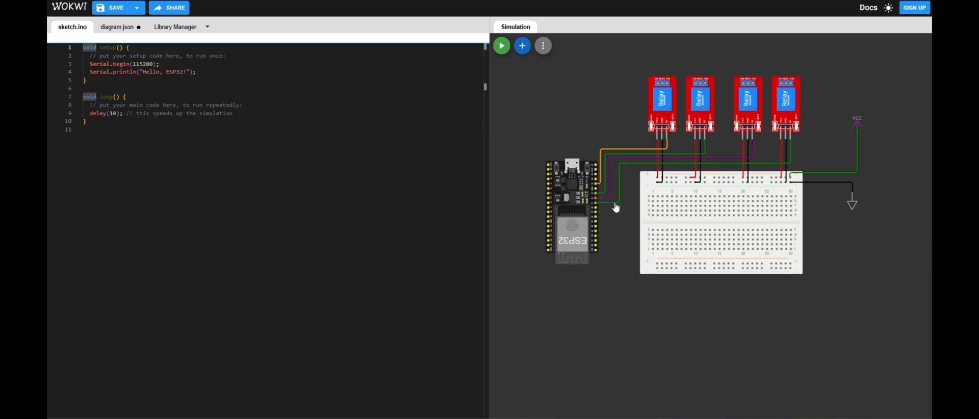
pyautogui.click(616, 204)
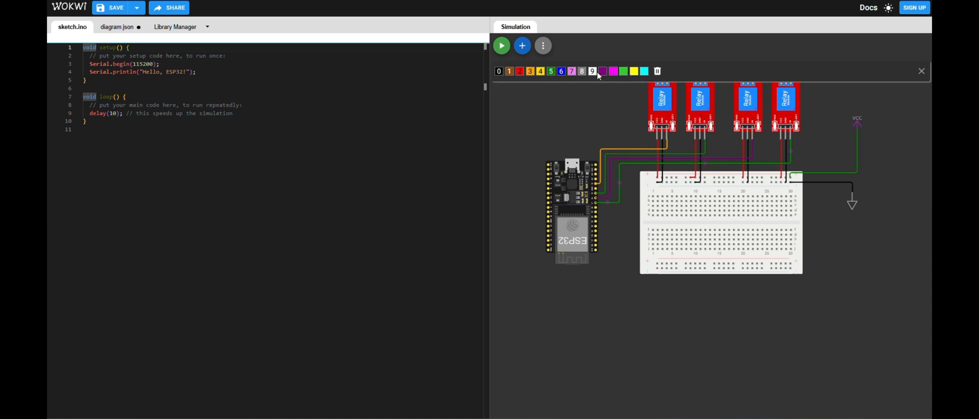
pyautogui.click(614, 73)
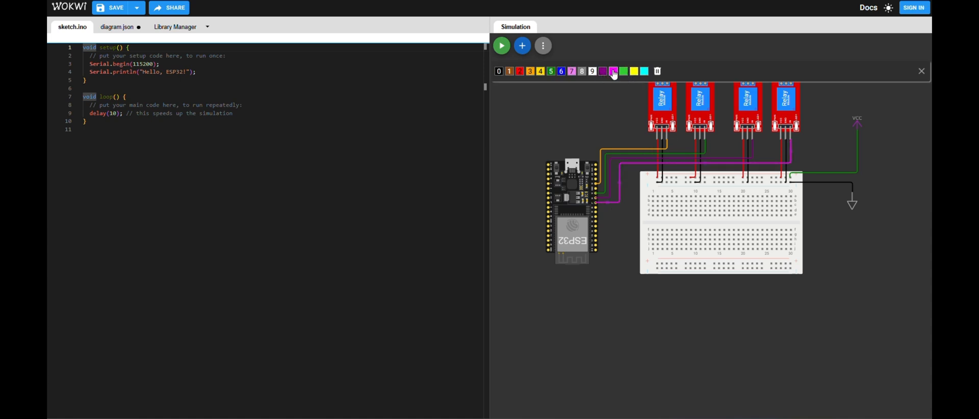
pyautogui.click(625, 229)
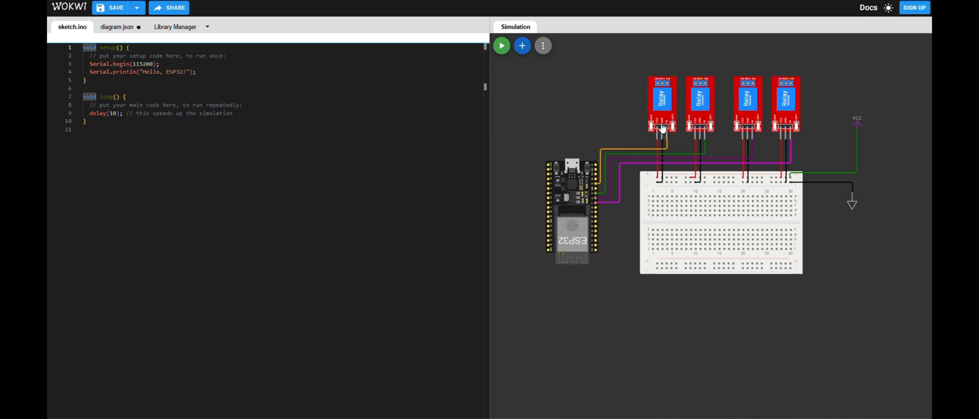
pyautogui.click(660, 92)
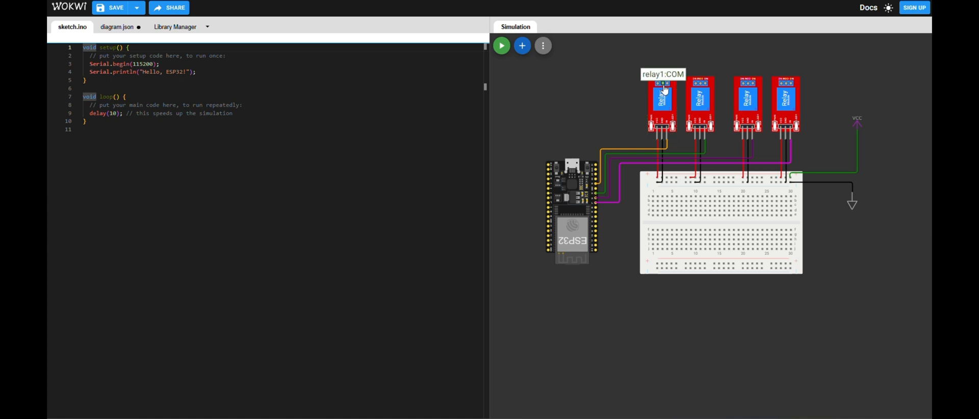
pyautogui.scroll(2, 622, 94)
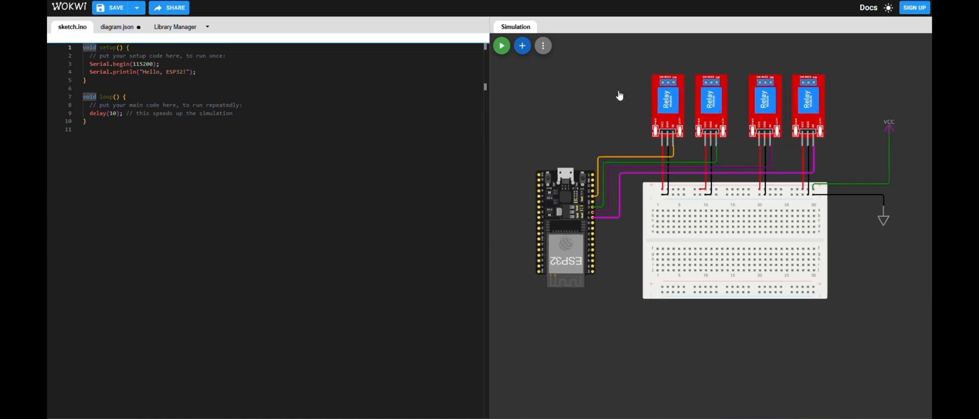
pyautogui.scroll(-2, 616, 98)
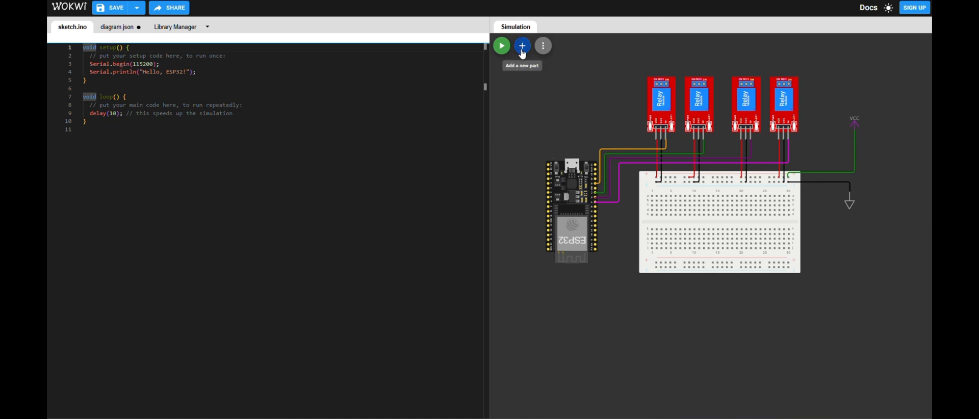
# - Add a pushbutton below the breadboard and place a duplicate of it to its right
pyautogui.click(522, 51)
pyautogui.write('bu')
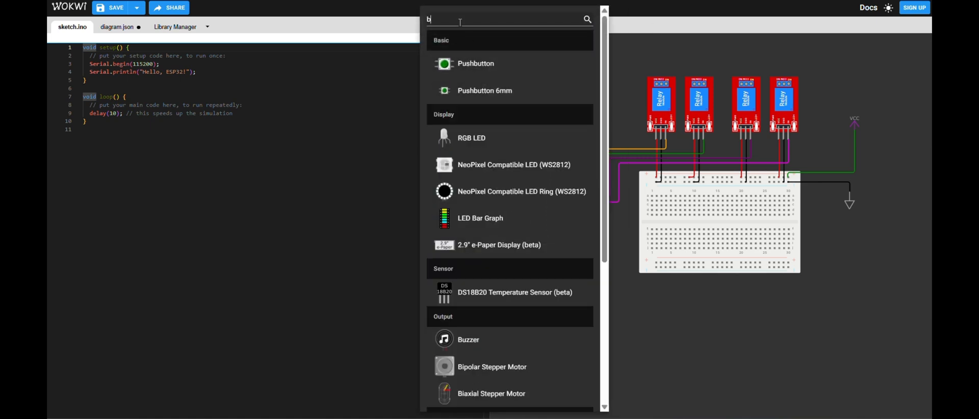
pyautogui.click(467, 63)
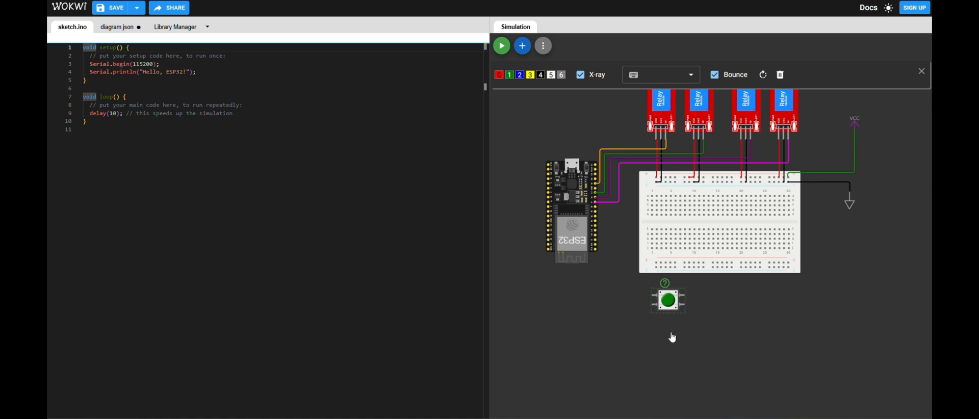
pyautogui.moveTo(687, 309); pyautogui.dragTo(711, 304)
# - Colour the first pushbutton red and shift the two pushbuttons slightly left, keeping them in one row
pyautogui.click(671, 305)
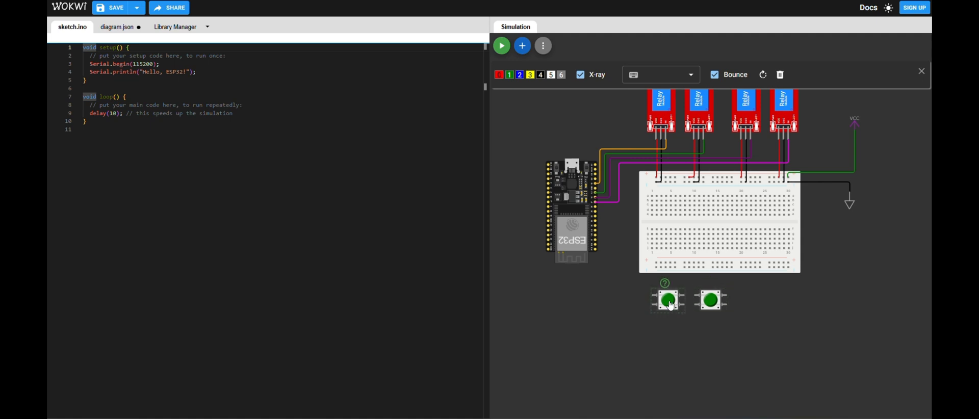
pyautogui.press('0')
pyautogui.click(711, 305)
pyautogui.moveTo(712, 306)
pyautogui.mouseDown()
pyautogui.moveTo(669, 300)
pyautogui.moveTo(707, 302)
pyautogui.mouseUp()
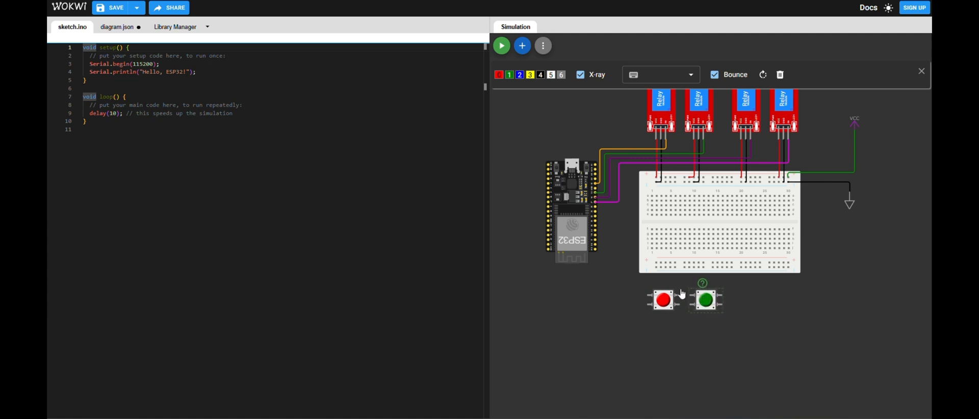
# - Duplicate the green pushbutton, place the copy to its right in the same row and colour it yellow
pyautogui.press('d')
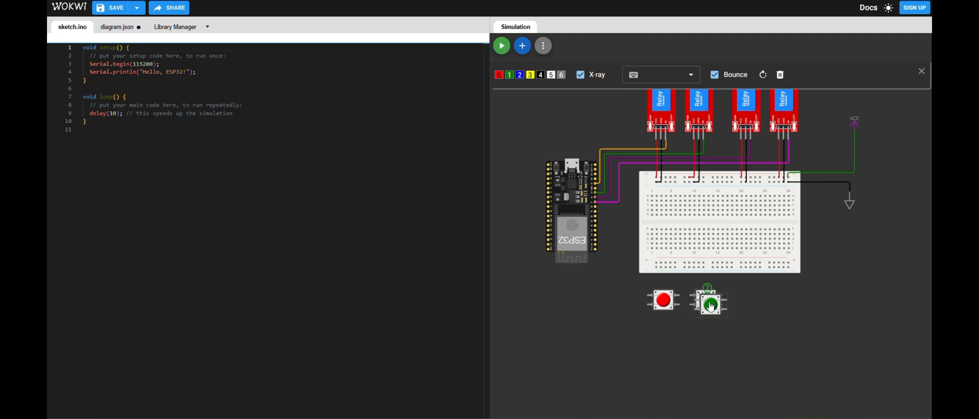
pyautogui.moveTo(714, 307); pyautogui.dragTo(762, 309)
pyautogui.press('3')
# - Duplicate the yellow pushbutton to its right, colour the copy gray and adjust the spacing of both buttons below the last two relays
pyautogui.click(762, 309)
pyautogui.press('d')
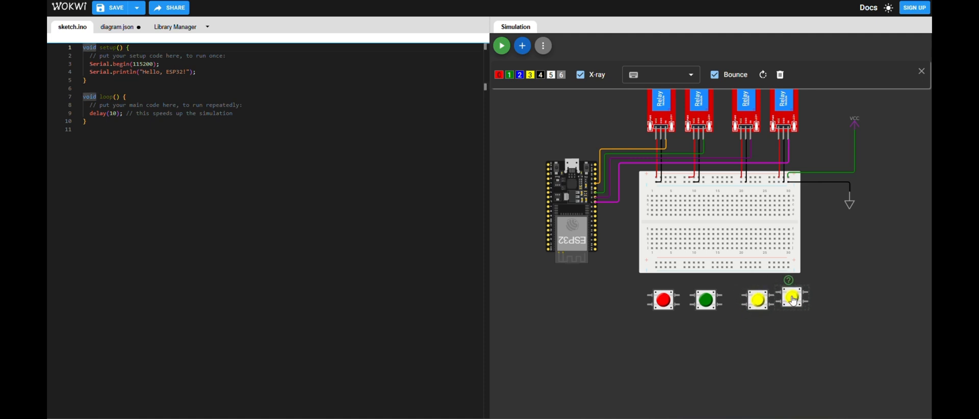
pyautogui.click(795, 303)
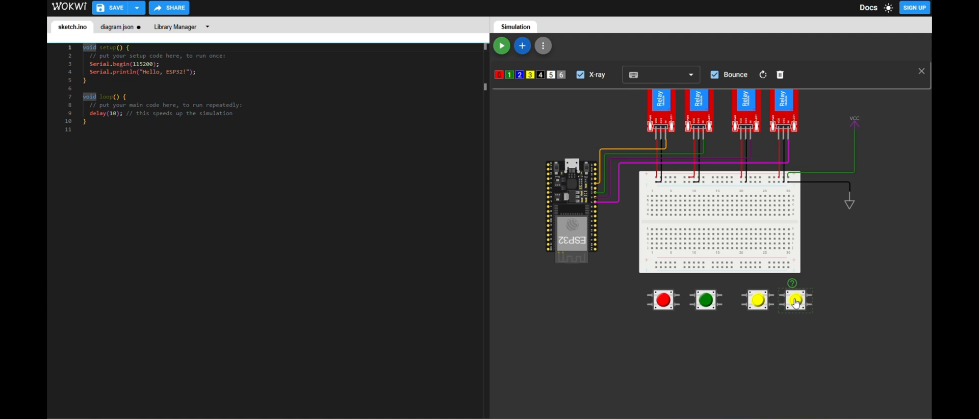
pyautogui.press('6')
pyautogui.moveTo(765, 303)
pyautogui.mouseDown()
pyautogui.moveTo(793, 303)
pyautogui.moveTo(752, 304)
pyautogui.moveTo(785, 302)
pyautogui.mouseUp()
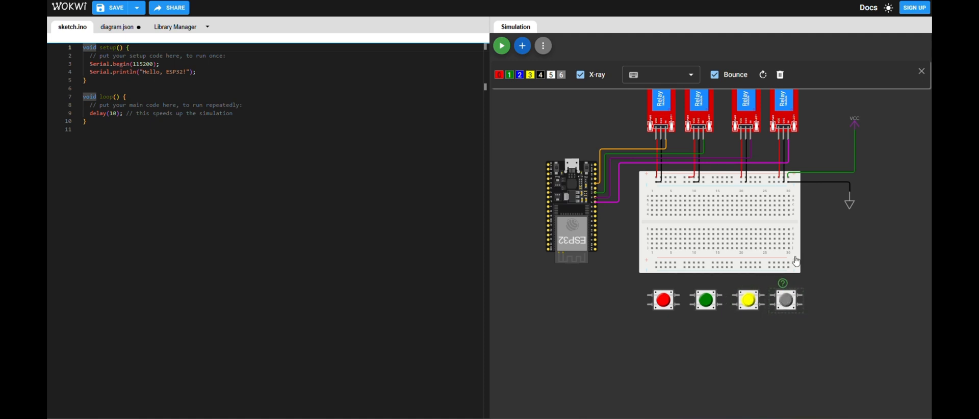
# - Wire the gray pushbutton's upper right pin (1.r) to the breadboard's lower negative rail and colour the wire black
pyautogui.click(802, 295)
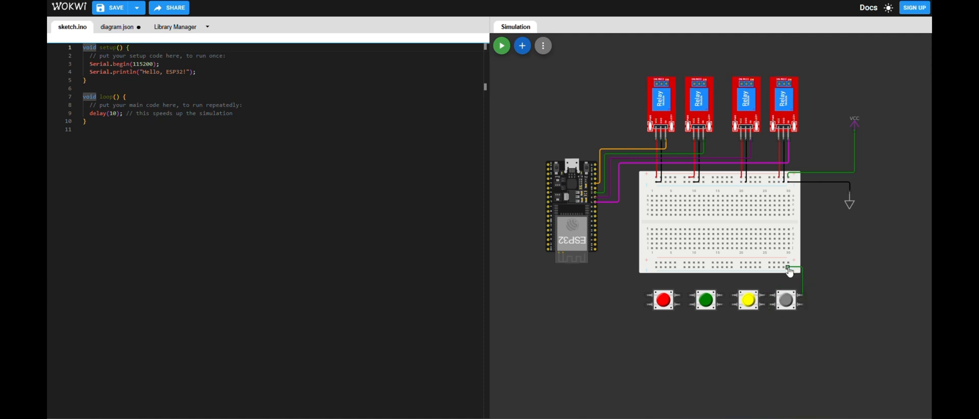
pyautogui.click(789, 270)
pyautogui.click(803, 282)
pyautogui.press('0')
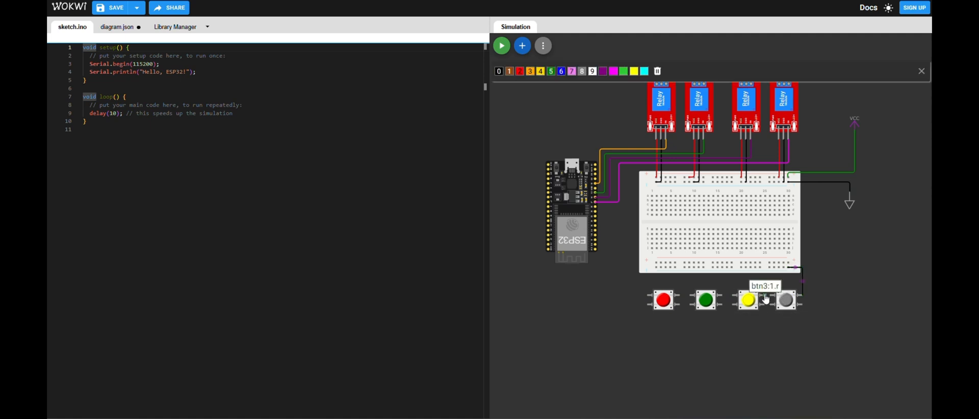
# - Wire the yellow pushbutton's upper right pin (1.r) to the lower negative rail and colour the wire black
pyautogui.click(764, 295)
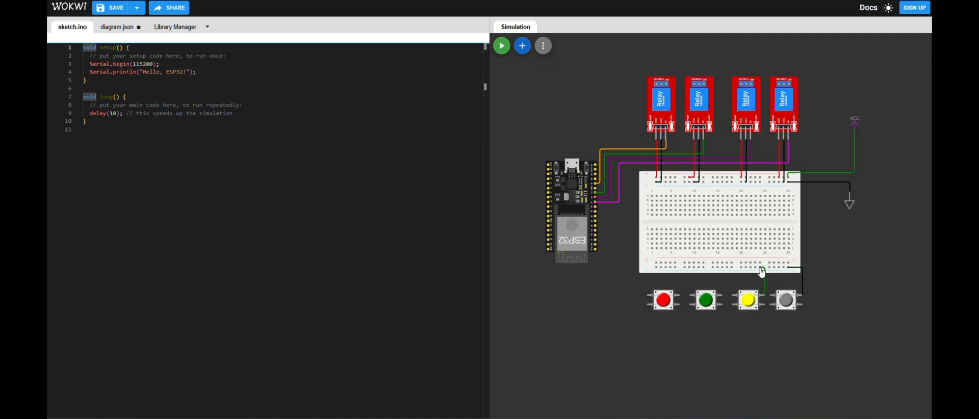
pyautogui.click(761, 268)
pyautogui.click(766, 280)
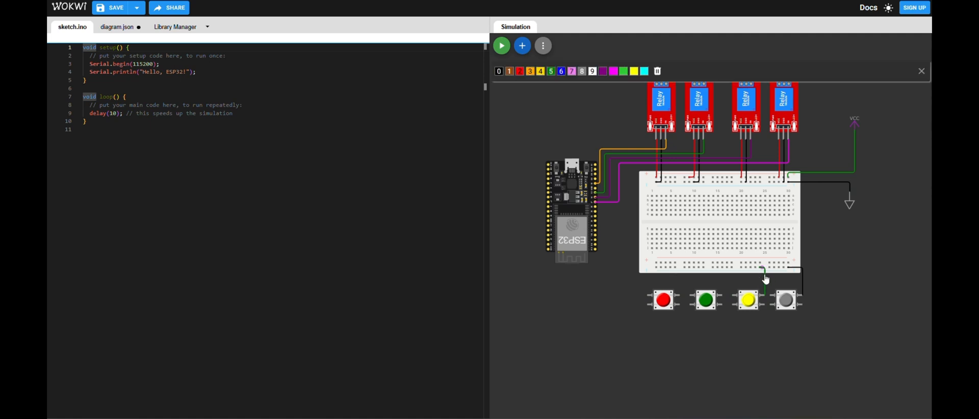
pyautogui.press('0')
# - Wire the upper right pins of the green and red pushbuttons to the breadboard's lower negative rail with black wires
pyautogui.click(723, 299)
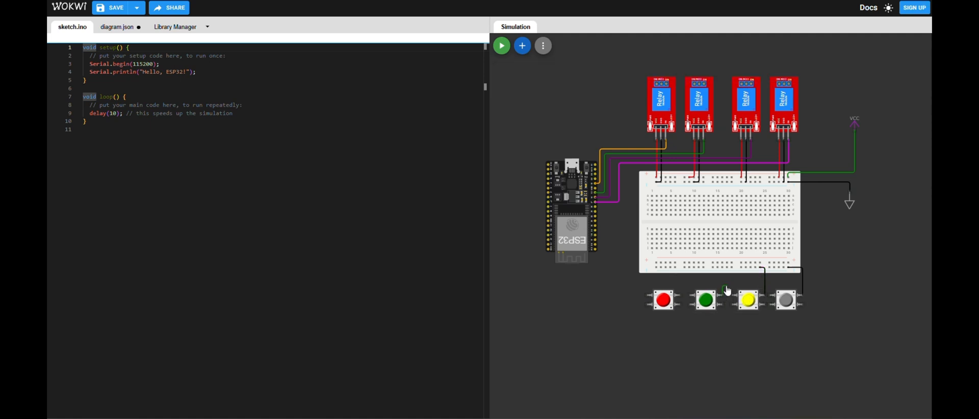
pyautogui.click(731, 267)
pyautogui.click(704, 268)
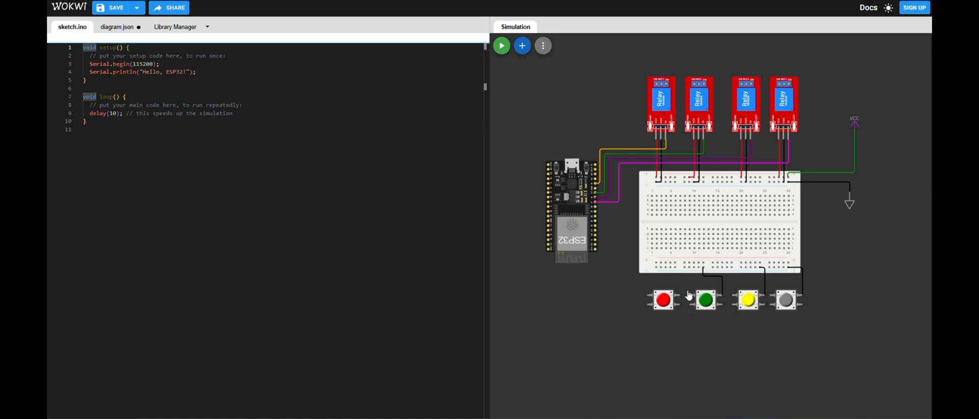
pyautogui.click(681, 299)
pyautogui.click(679, 267)
# - Wire the red pushbutton's lower left pin to ESP32 pin 26, routed left of the breadboard, and colour the wire yellow
pyautogui.click(648, 306)
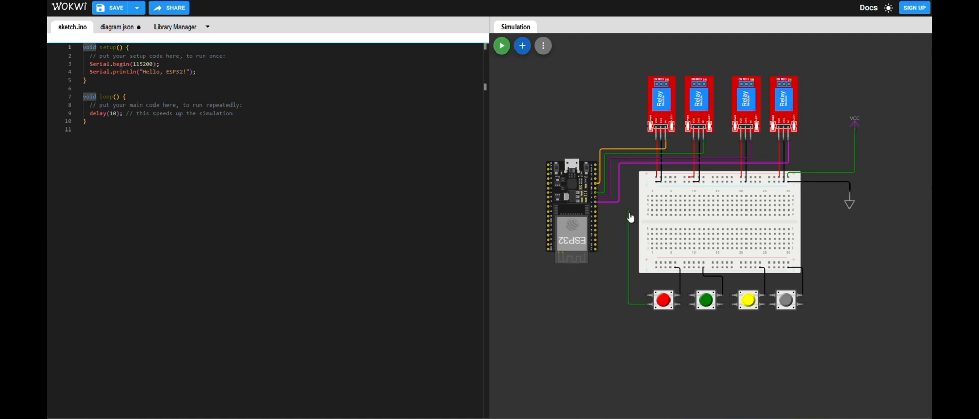
pyautogui.click(596, 210)
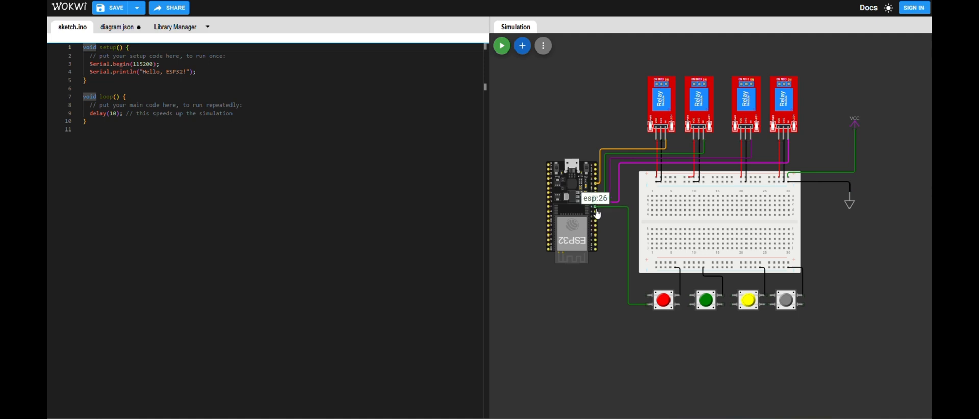
pyautogui.click(631, 307)
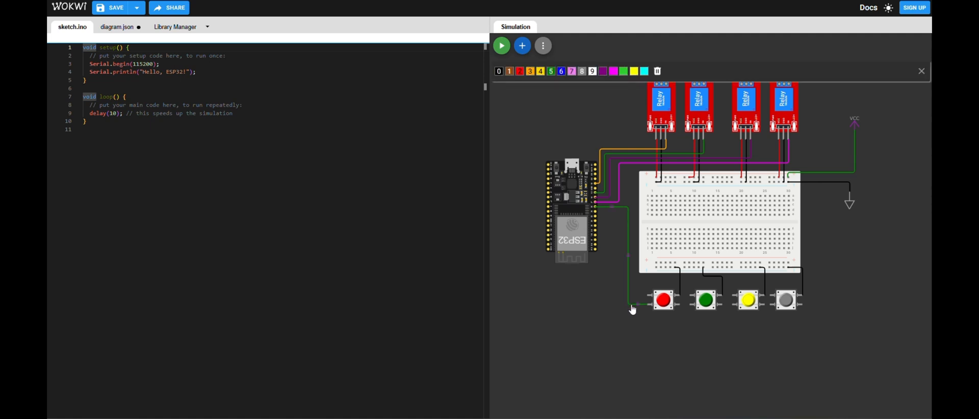
pyautogui.press('4')
# - Wire the green pushbutton's lower left pin to the ESP32 pin just below pin 26, routing it underneath the red pushbutton
pyautogui.click(688, 313)
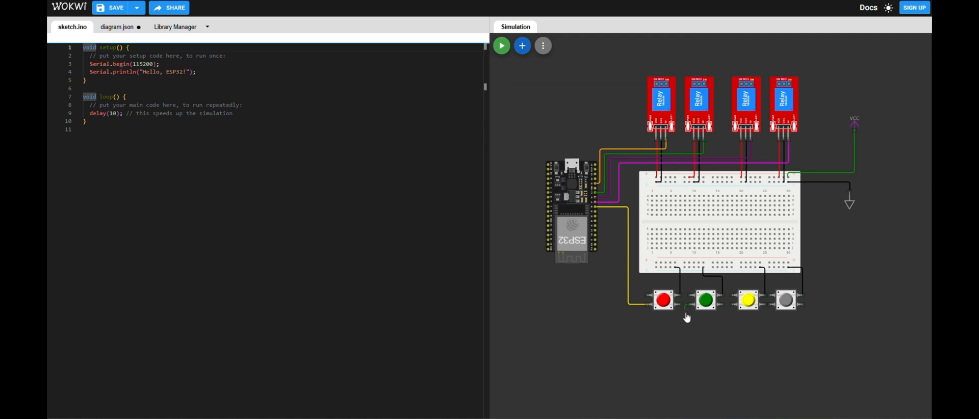
pyautogui.click(685, 319)
pyautogui.click(596, 209)
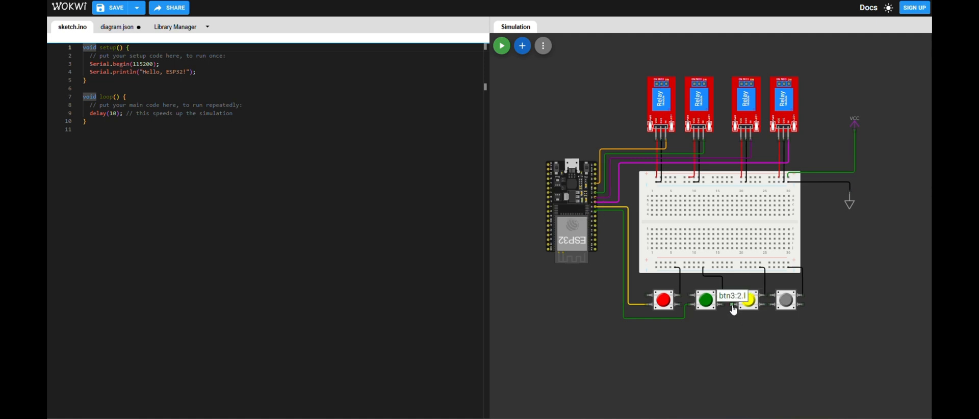
# - Wire the yellow pushbutton's lower left pin (2.l) to ESP32 pin 33, routed beneath the green button's wire, and colour it orange
pyautogui.click(732, 306)
pyautogui.click(728, 324)
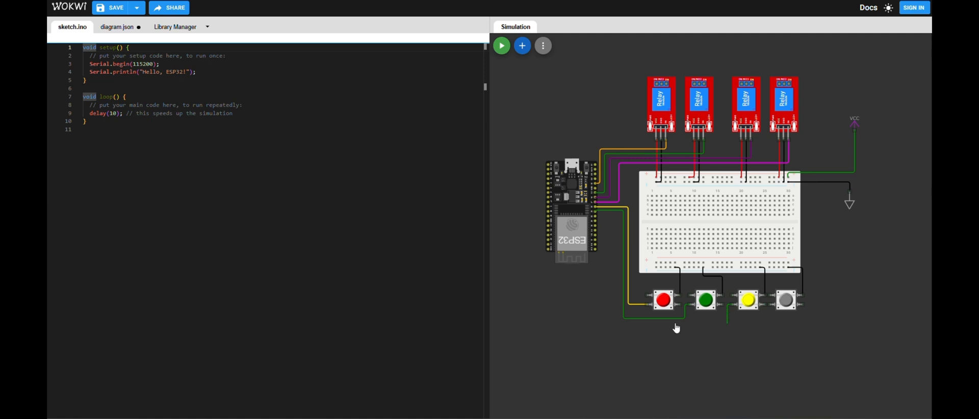
pyautogui.click(597, 218)
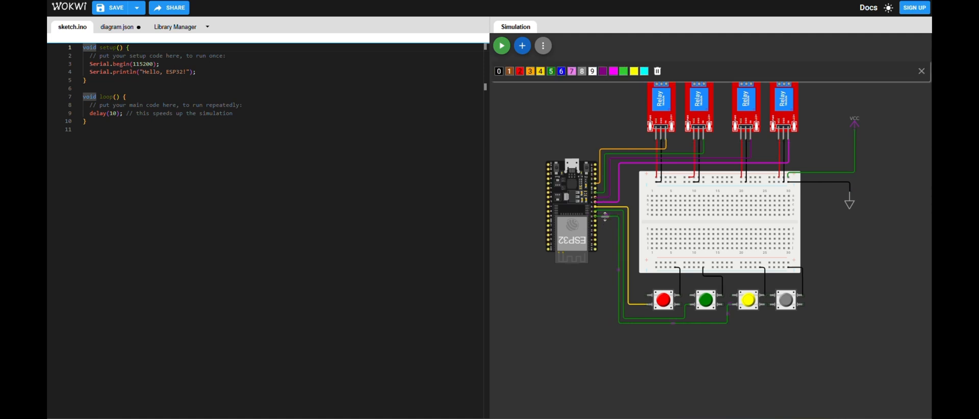
pyautogui.press('3')
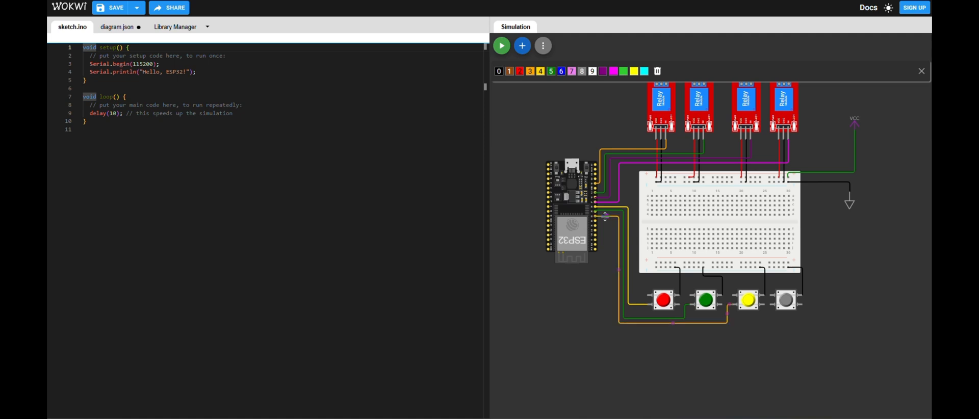
pyautogui.click(765, 305)
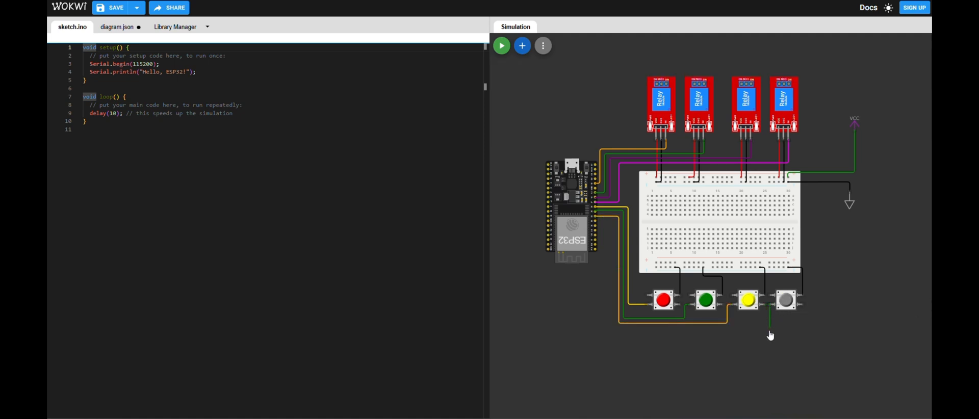
pyautogui.click(615, 324)
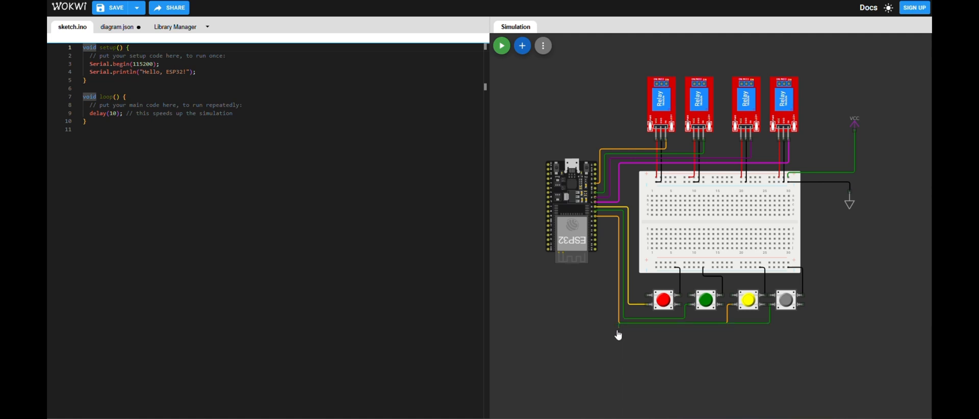
pyautogui.press('Escape')
# - Wire the grey pushbutton's lower left pin to the ESP32 pin just below pin 33, routed beneath the other button wires, and colour it red
pyautogui.click(765, 305)
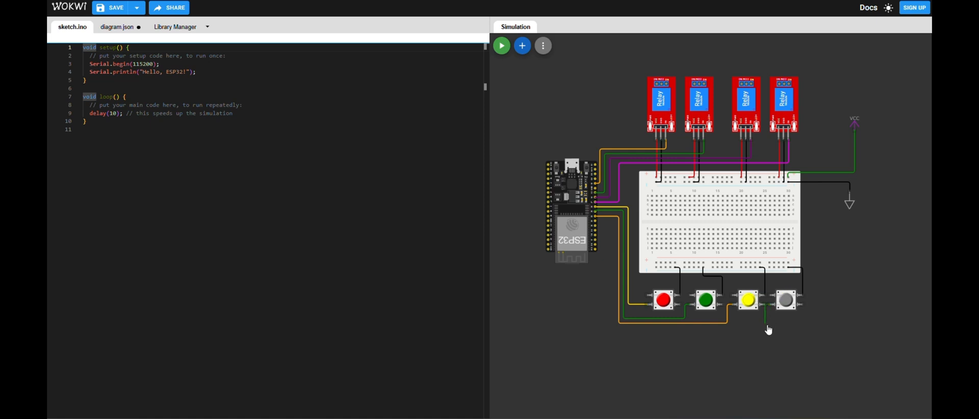
pyautogui.click(616, 333)
pyautogui.click(596, 222)
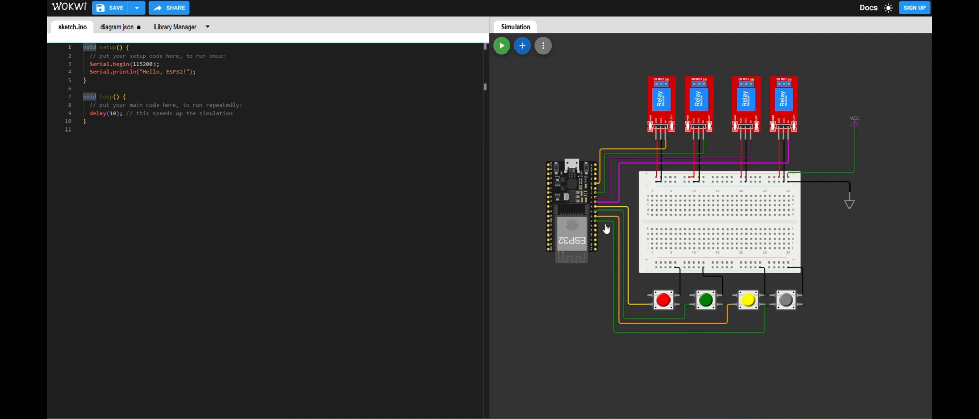
pyautogui.click(608, 227)
pyautogui.press('2')
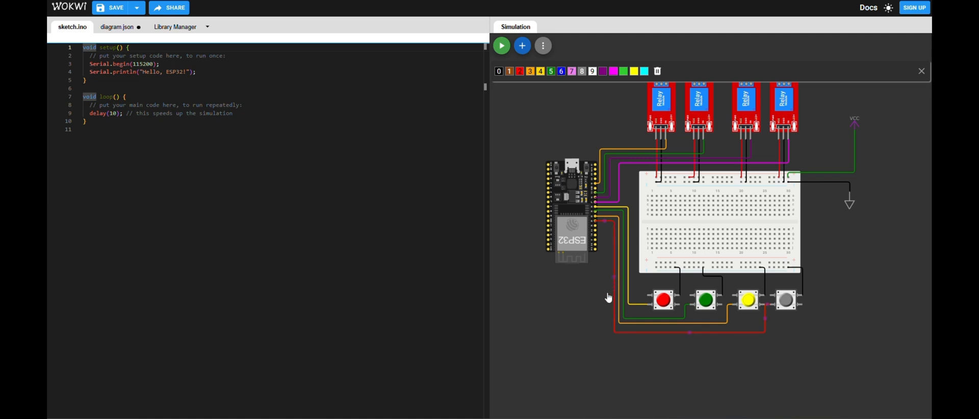
pyautogui.click(589, 310)
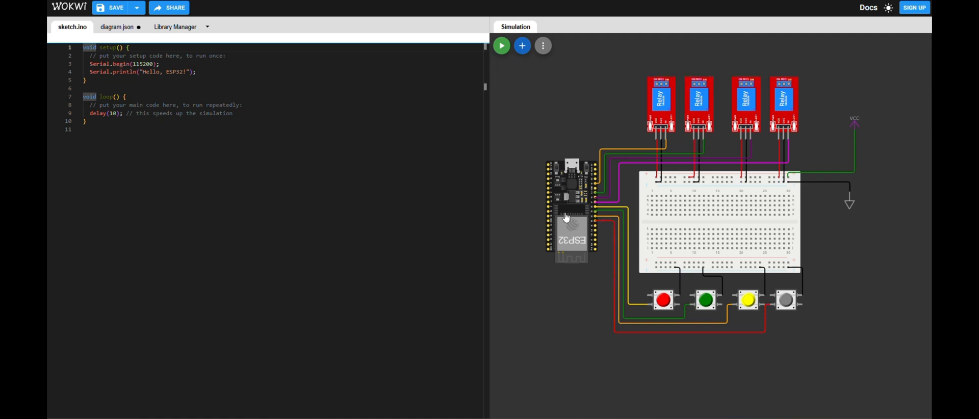
# - Add an LED, place it above the first relay module and colour it yellow
pyautogui.scroll(-1, 620, 119)
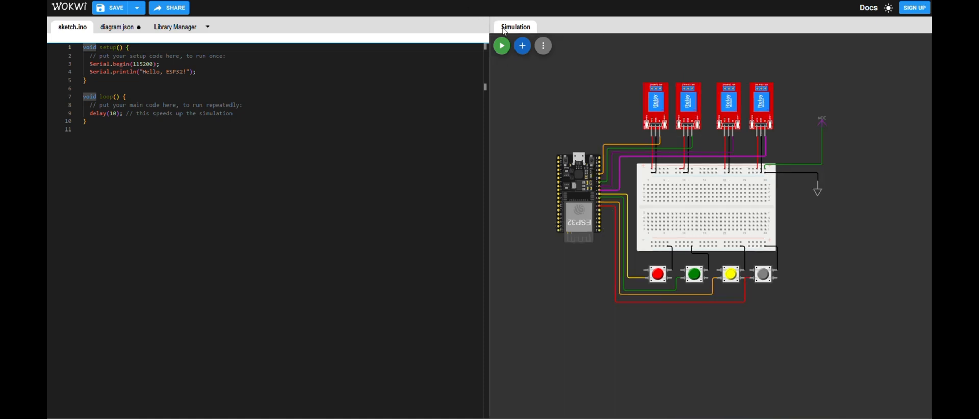
pyautogui.click(522, 46)
pyautogui.click(497, 64)
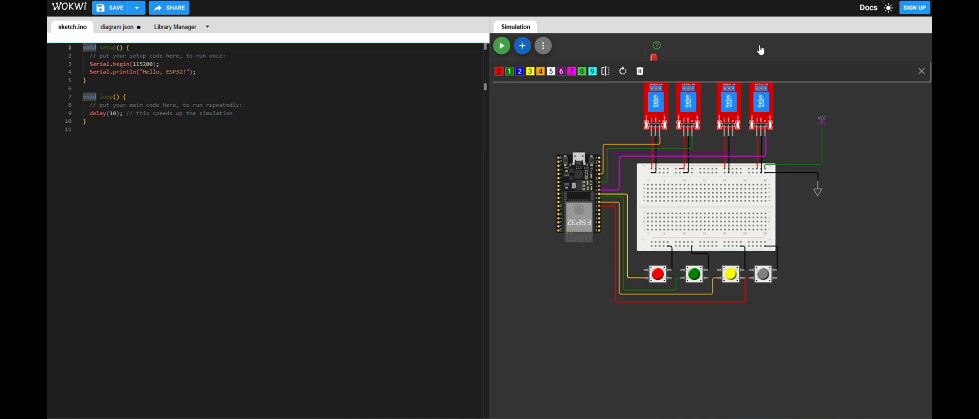
pyautogui.scroll(2, 585, 103)
pyautogui.moveTo(585, 113); pyautogui.dragTo(562, 212)
pyautogui.moveTo(636, 163); pyautogui.dragTo(634, 156)
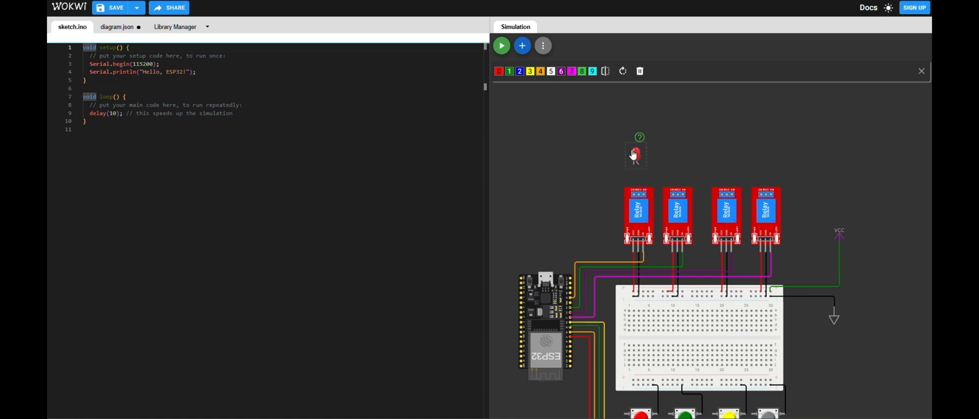
pyautogui.press('3')
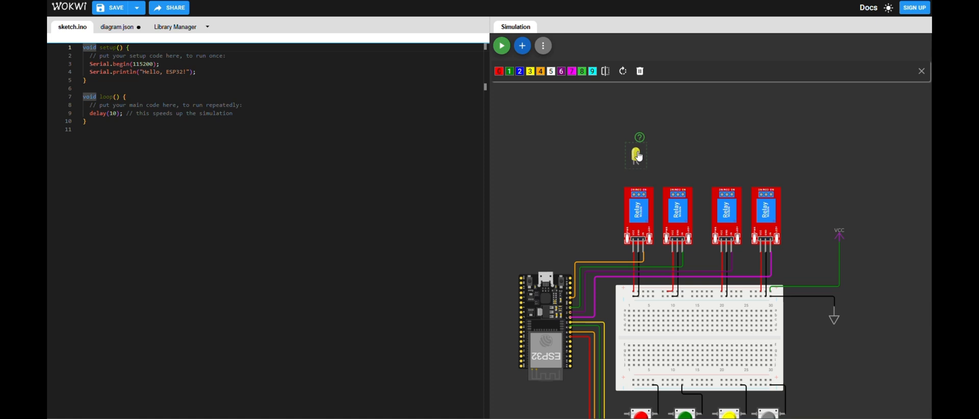
# - Duplicate the yellow LED, place the copy above the second relay module and colour it magenta
pyautogui.press('d')
pyautogui.moveTo(643, 161); pyautogui.dragTo(677, 157)
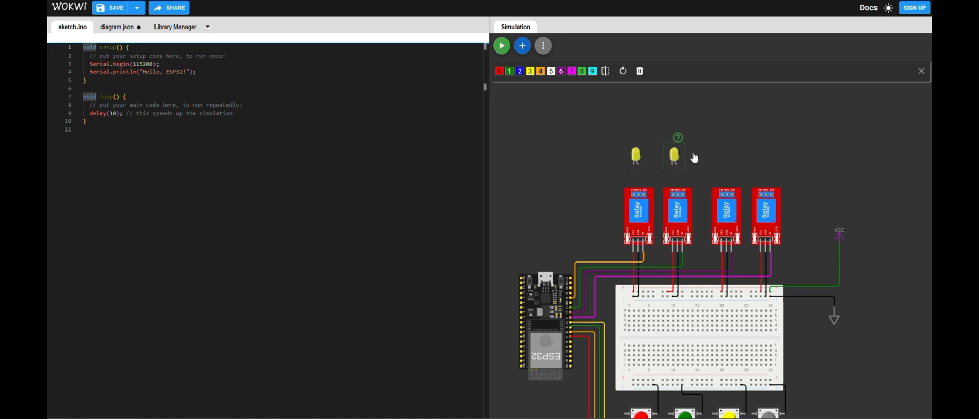
pyautogui.press('7')
# - Place LED copies above the third and fourth relay modules, coloured cyan and red, and align them with the other LEDs
pyautogui.moveTo(679, 159); pyautogui.dragTo(725, 161)
pyautogui.press('9')
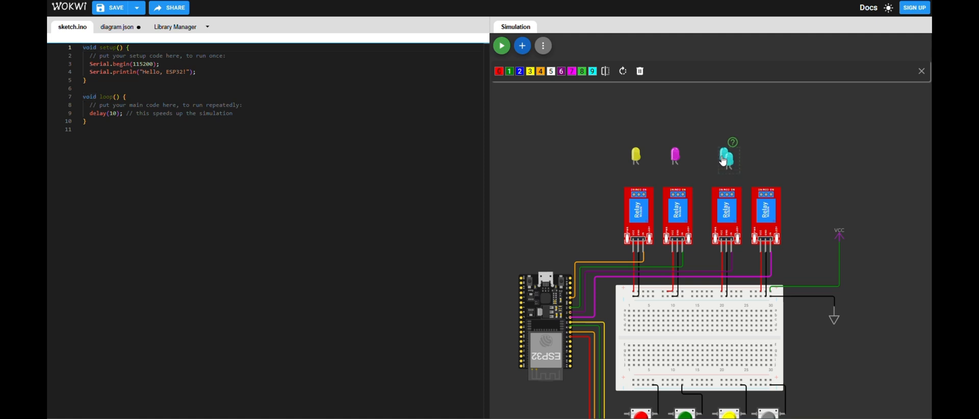
pyautogui.press('d')
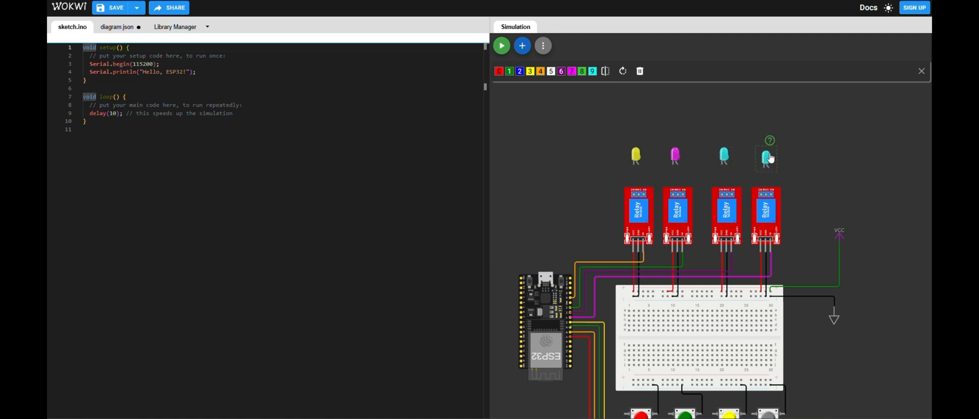
pyautogui.press('0')
pyautogui.moveTo(728, 158); pyautogui.dragTo(722, 158)
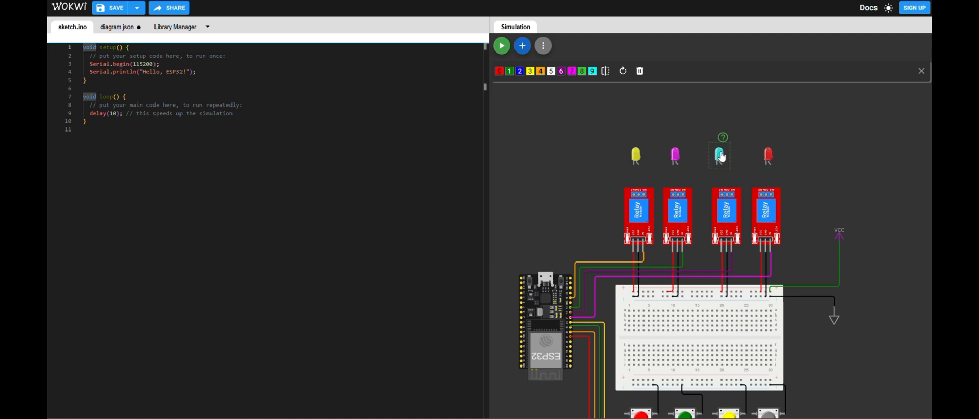
pyautogui.click(768, 158)
# - Wire the anodes of the red and cyan LEDs to the NO terminals of the relays below them, using red wires
pyautogui.click(770, 165)
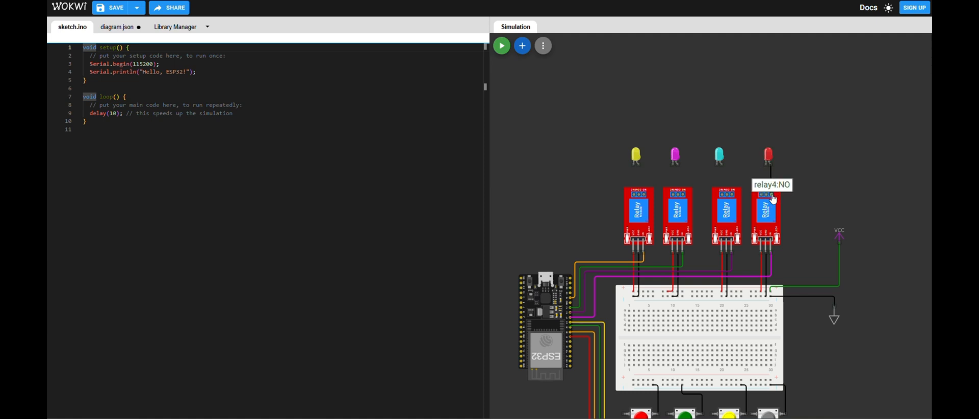
pyautogui.click(772, 195)
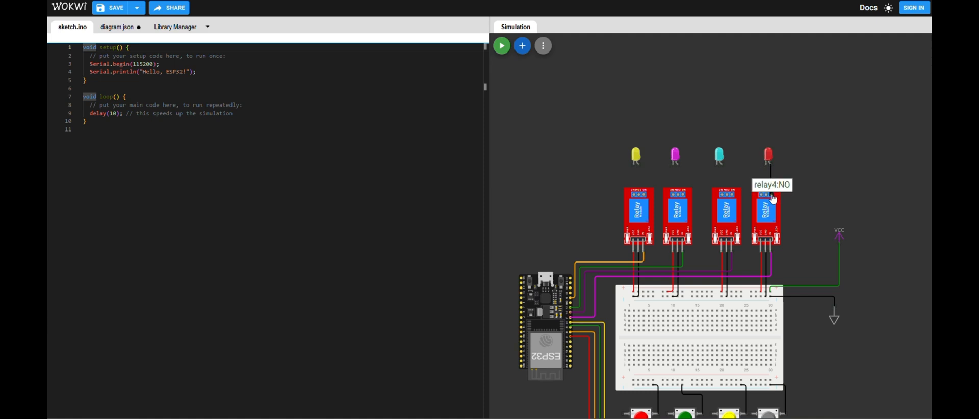
pyautogui.click(724, 167)
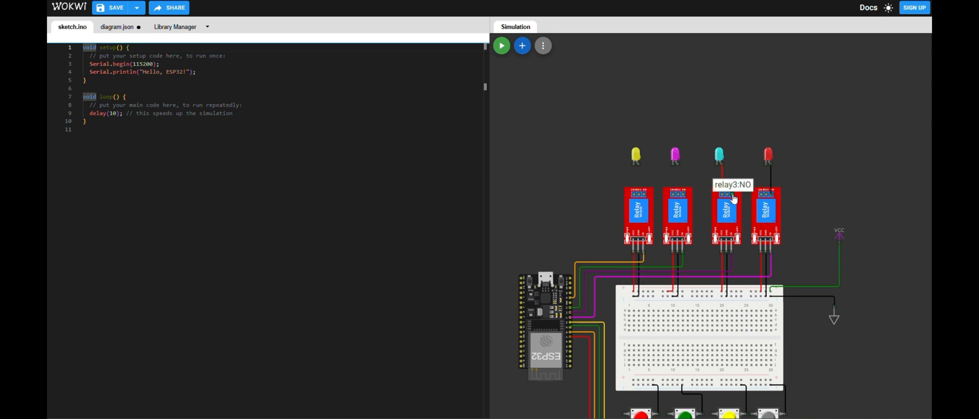
pyautogui.click(734, 199)
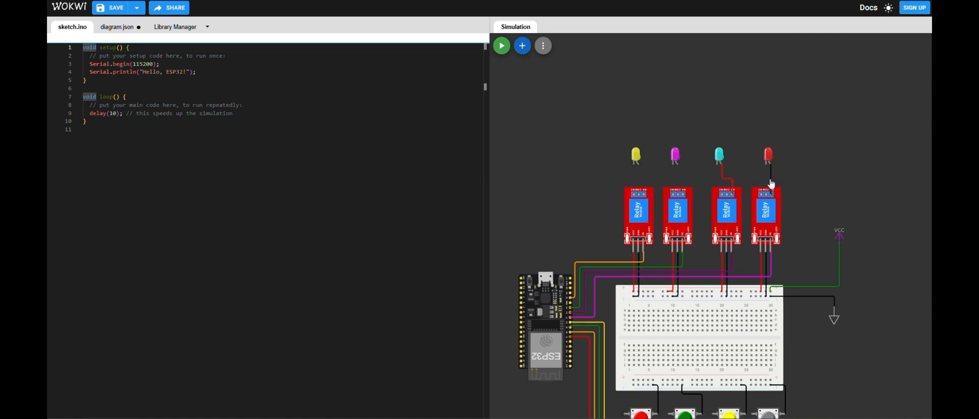
pyautogui.click(771, 192)
# - Wire the anodes of the magenta and yellow LEDs to the NO terminals of the relays below them with red wires
pyautogui.click(680, 165)
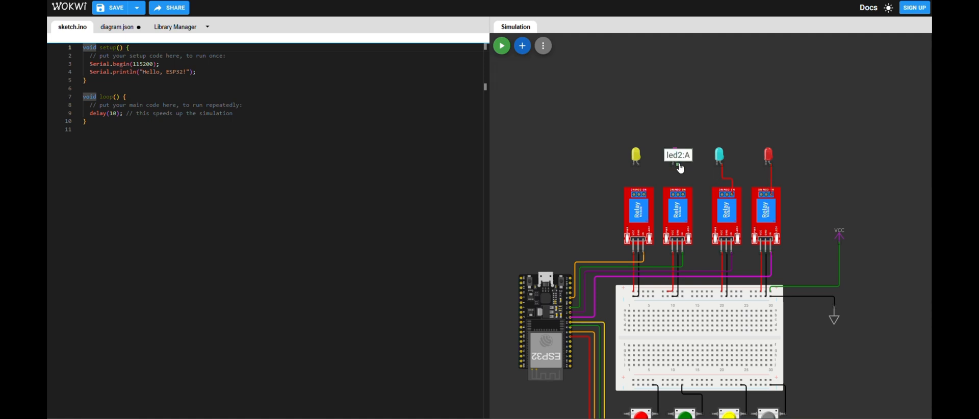
pyautogui.click(686, 196)
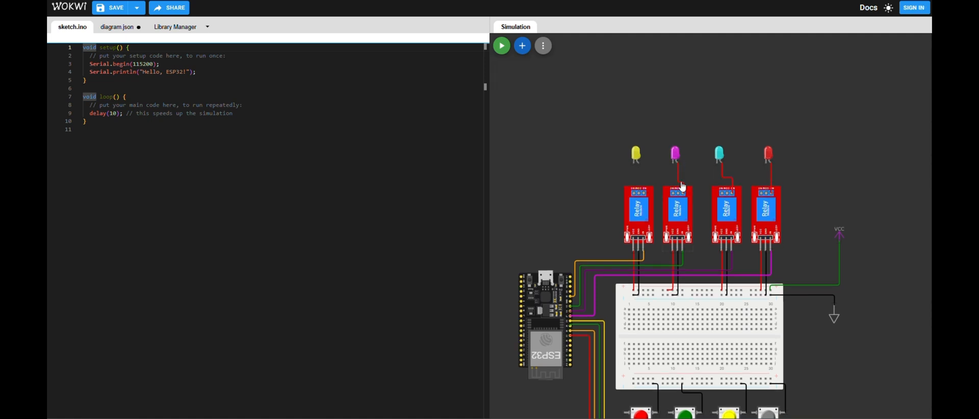
pyautogui.click(641, 167)
pyautogui.click(645, 196)
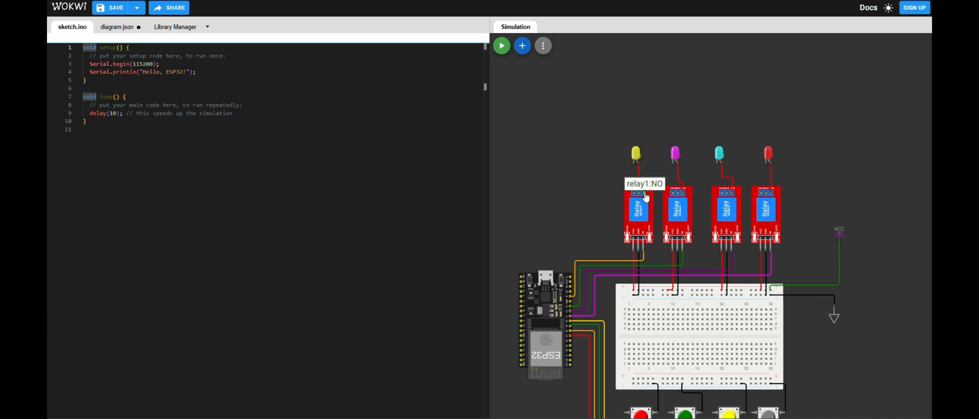
pyautogui.click(635, 168)
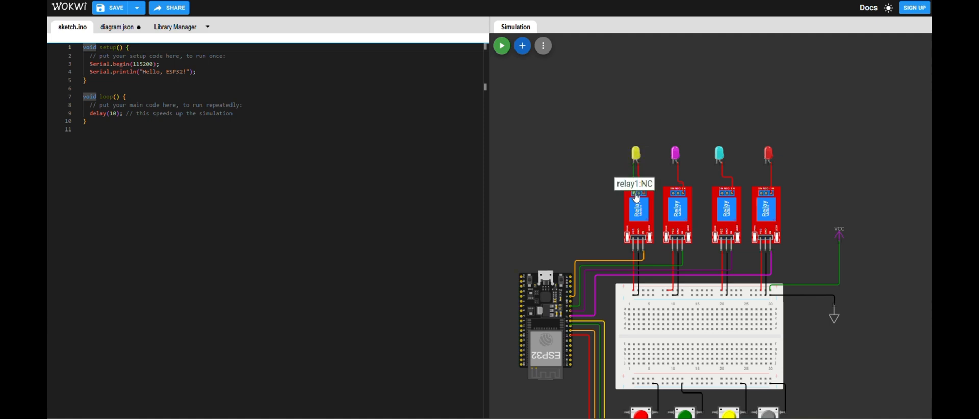
pyautogui.press('Escape')
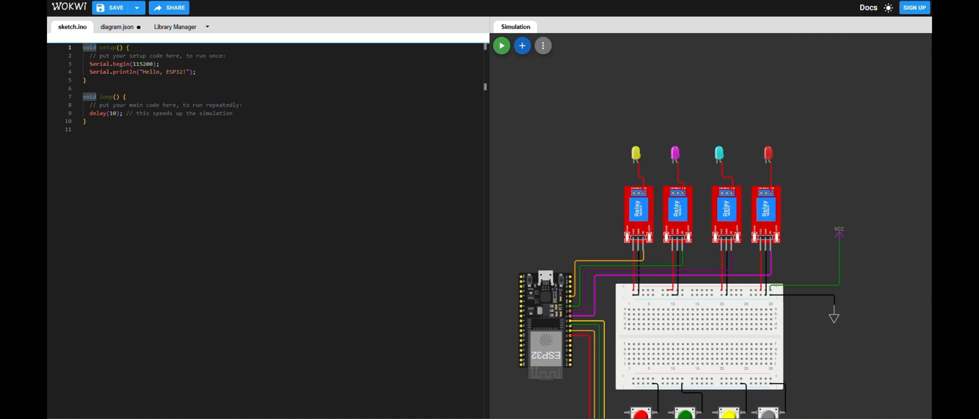
# - Connect the COM terminals of the first and second relays and colour the wire red
pyautogui.click(639, 186)
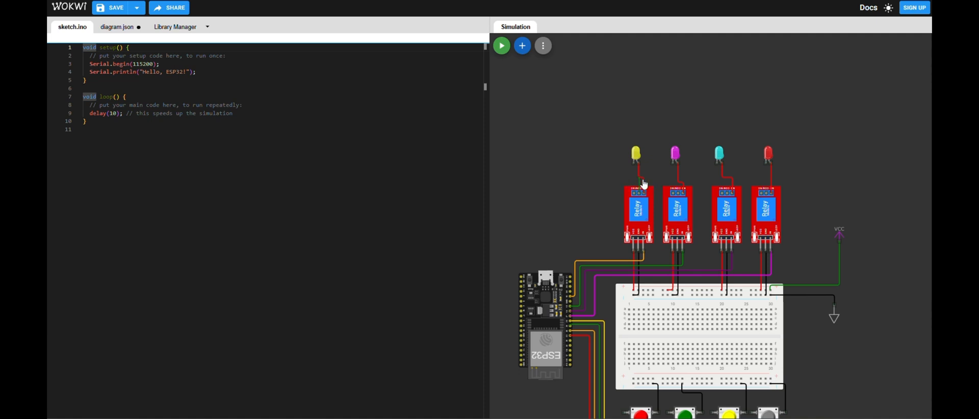
pyautogui.click(673, 192)
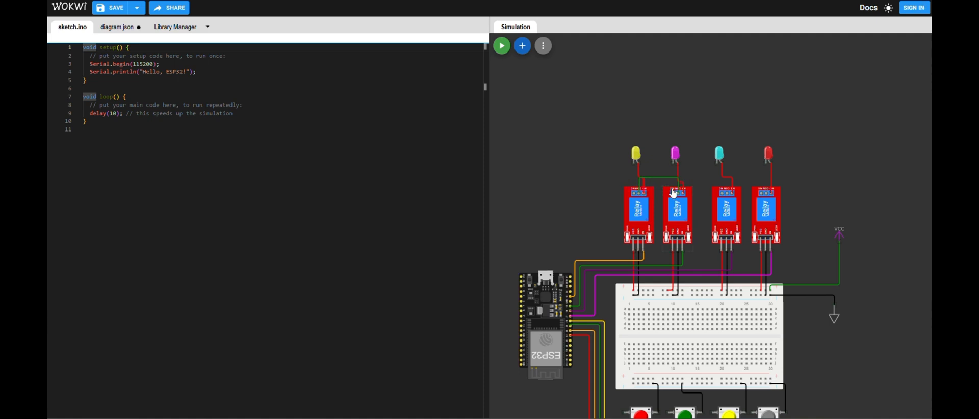
pyautogui.click(656, 181)
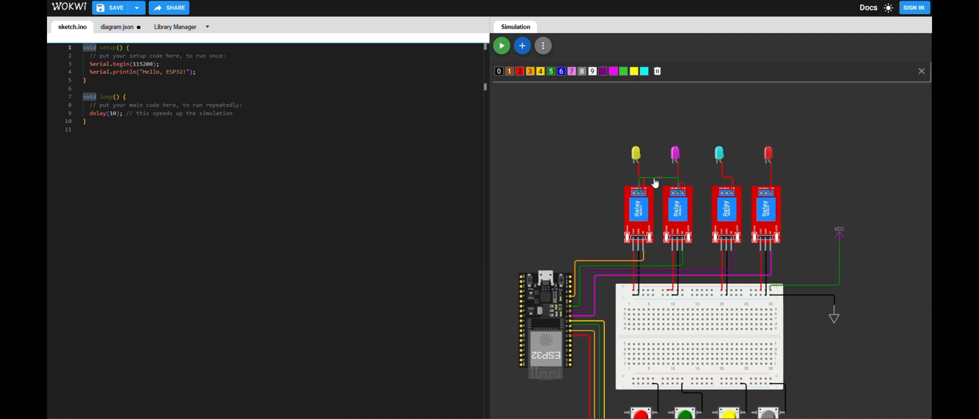
pyautogui.press('2')
# - Extend the COM connection from the second relay to the third and from the third to the fourth with red wires
pyautogui.click(728, 194)
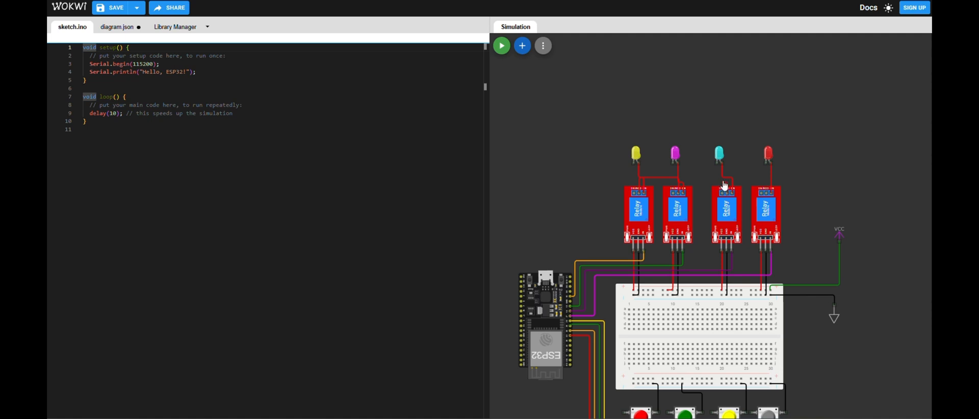
pyautogui.click(679, 195)
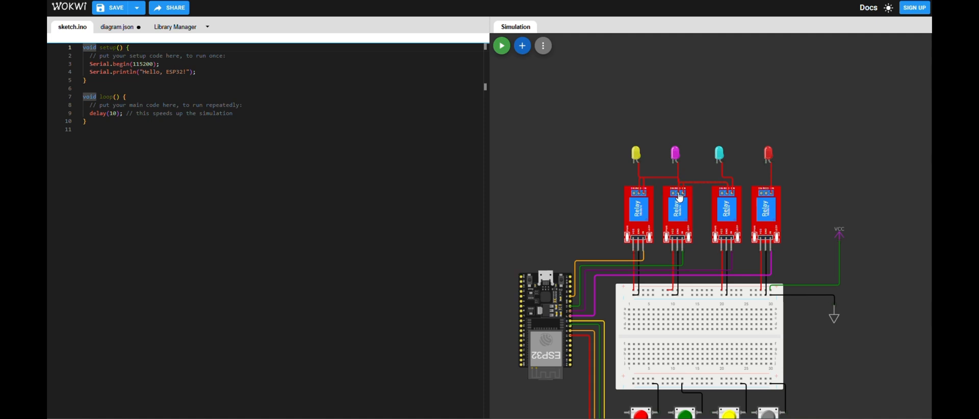
pyautogui.click(768, 196)
pyautogui.click(731, 191)
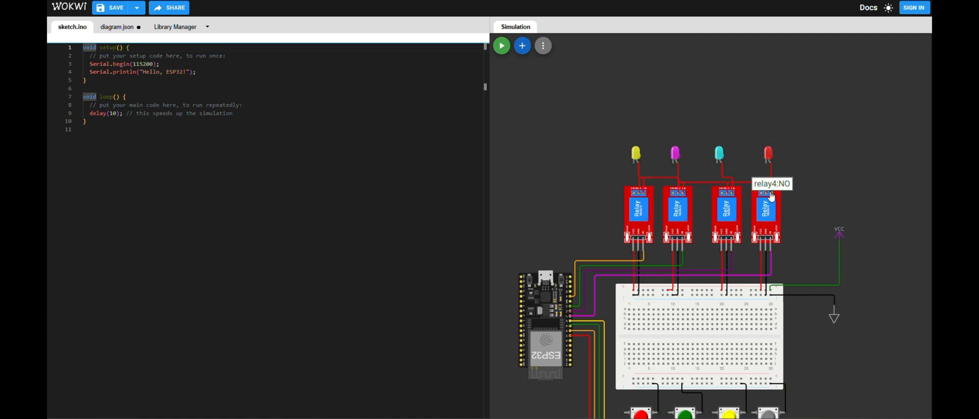
# - Add a second VCC symbol above the existing one and wire it to the fourth relay's COM terminal in red
pyautogui.click(528, 49)
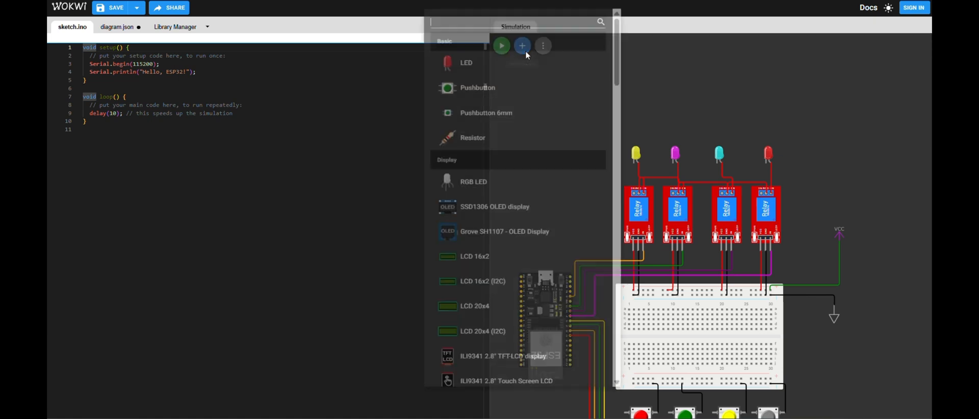
pyautogui.write('vcc')
pyautogui.click(501, 64)
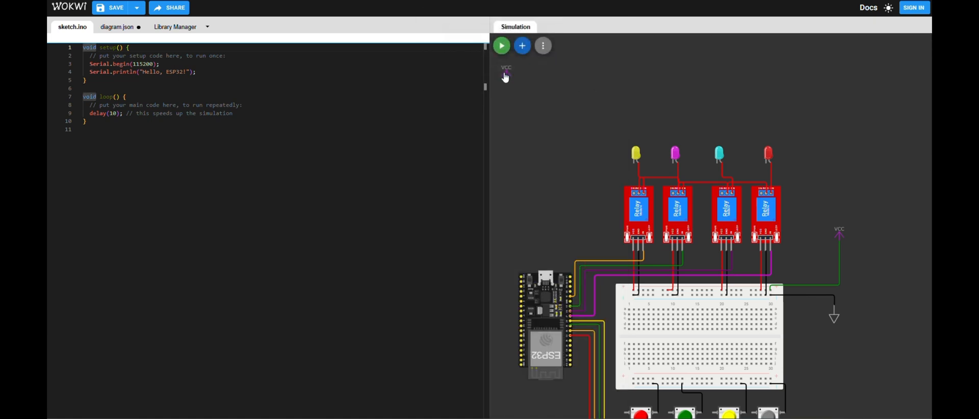
pyautogui.moveTo(512, 80); pyautogui.dragTo(930, 157)
pyautogui.moveTo(830, 151); pyautogui.dragTo(849, 157)
pyautogui.click(840, 159)
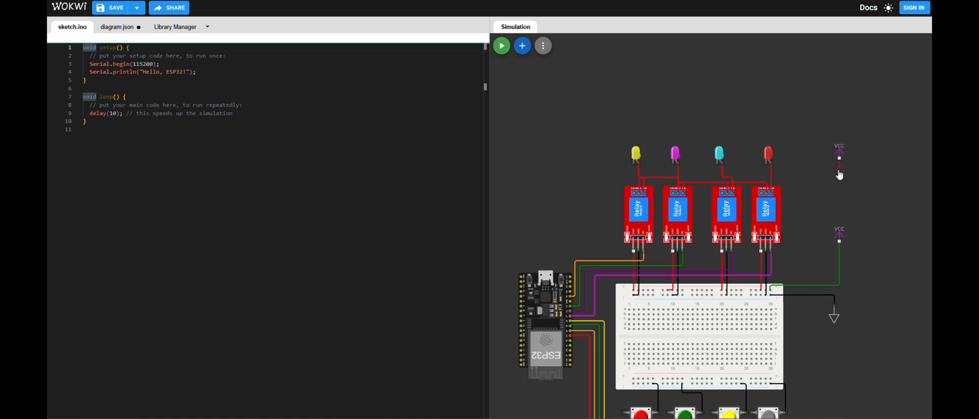
pyautogui.click(767, 194)
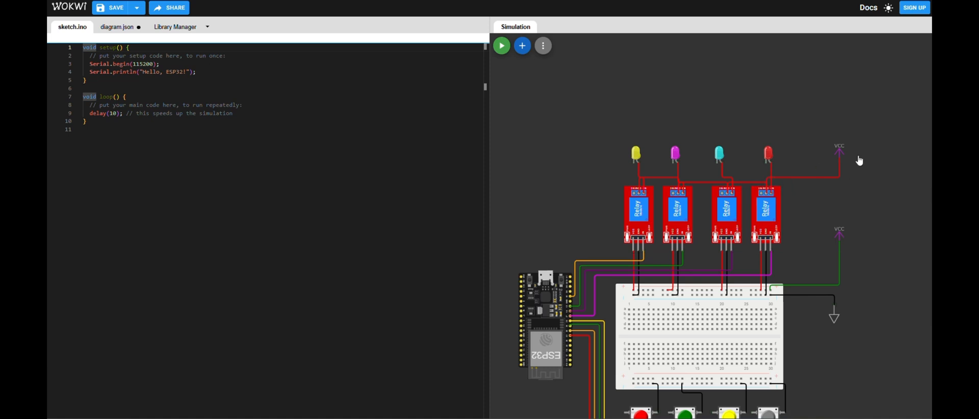
# - Chain the cathodes of the yellow, magenta, cyan and red LEDs together with black wires
pyautogui.click(634, 167)
pyautogui.click(673, 164)
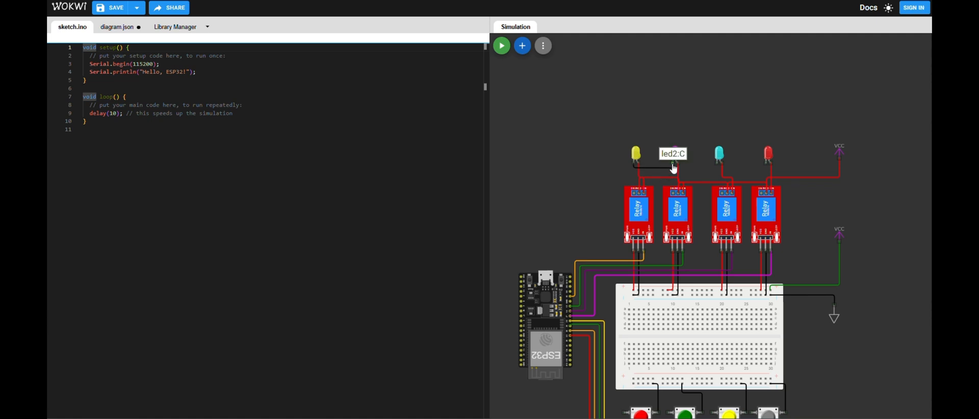
pyautogui.click(718, 165)
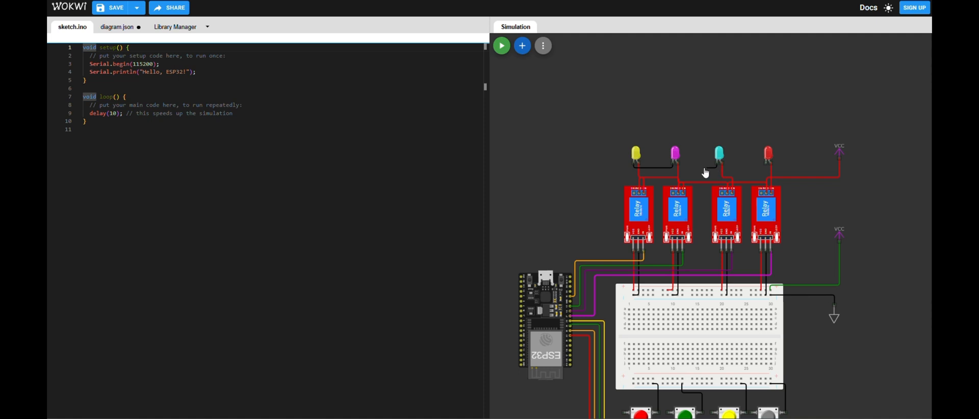
pyautogui.click(676, 170)
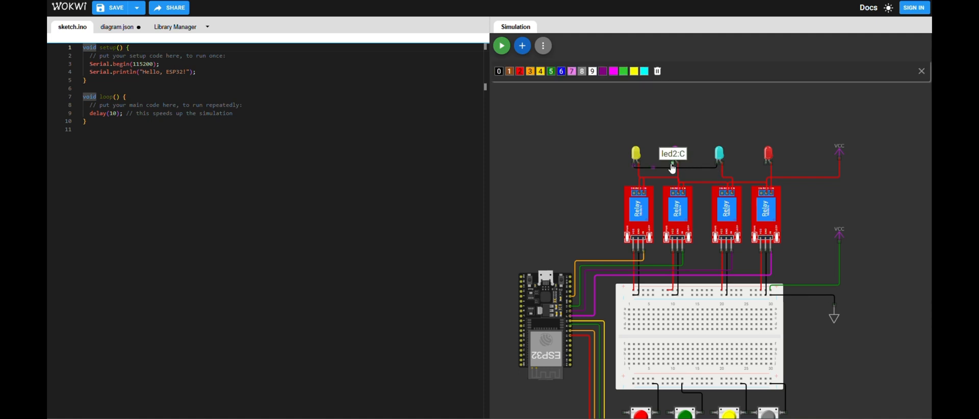
pyautogui.click(758, 163)
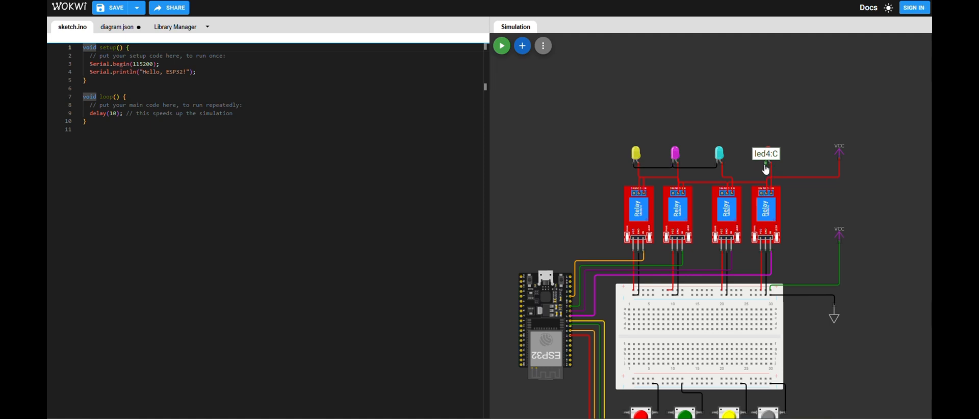
pyautogui.click(720, 168)
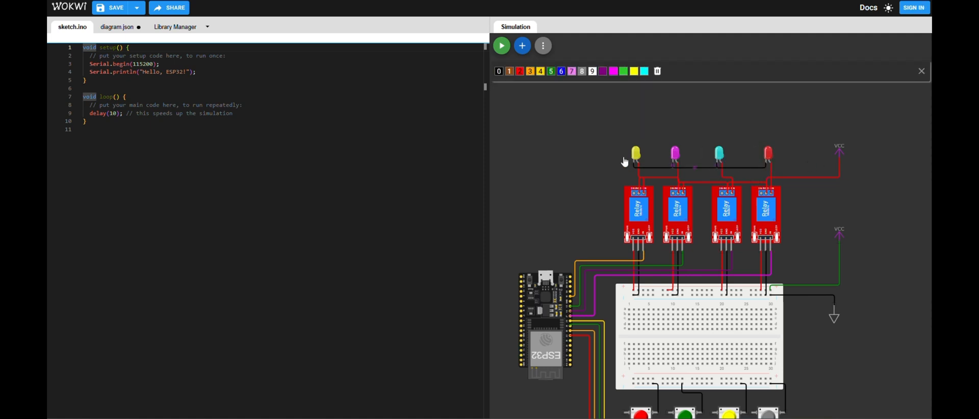
# - Add a GND symbol beside the LED row, near the first relay, and wire it to the yellow LED's cathode in black
pyautogui.click(525, 47)
pyautogui.write('gnd')
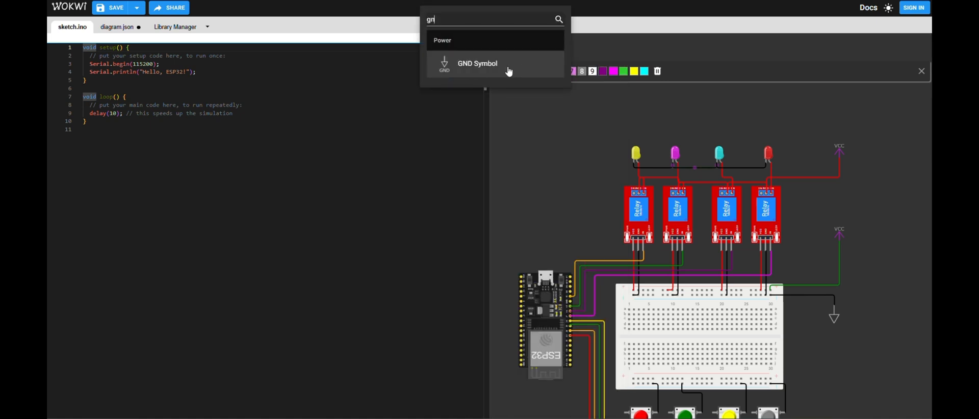
pyautogui.click(493, 67)
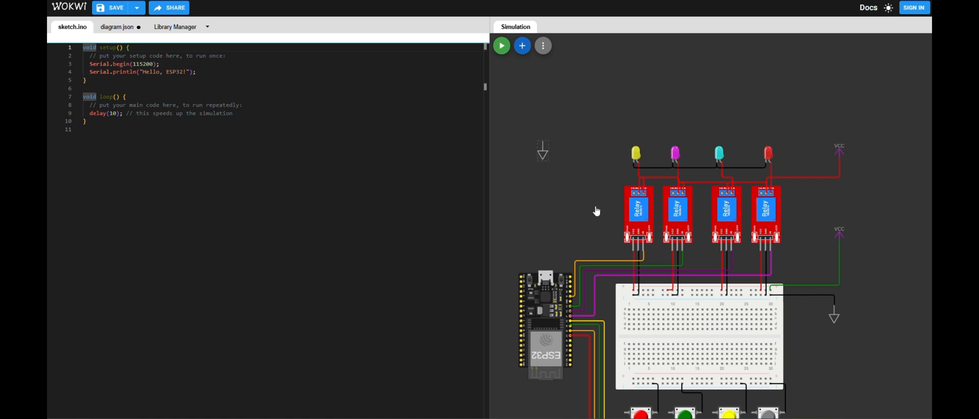
pyautogui.click(641, 250)
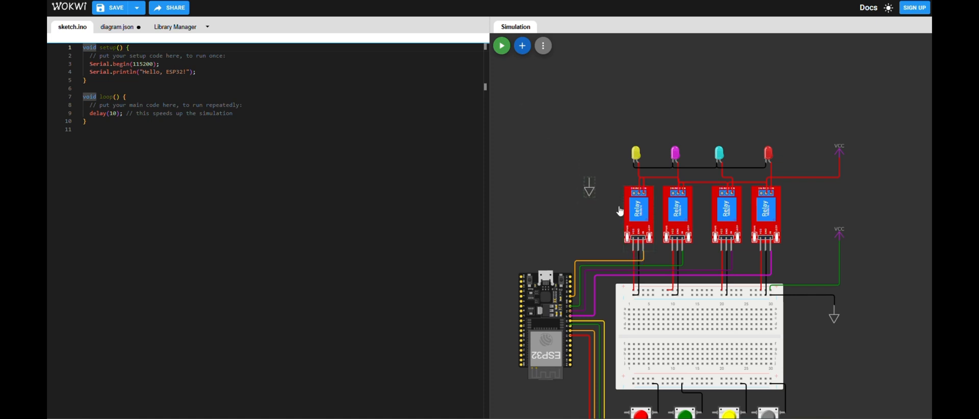
pyautogui.click(591, 178)
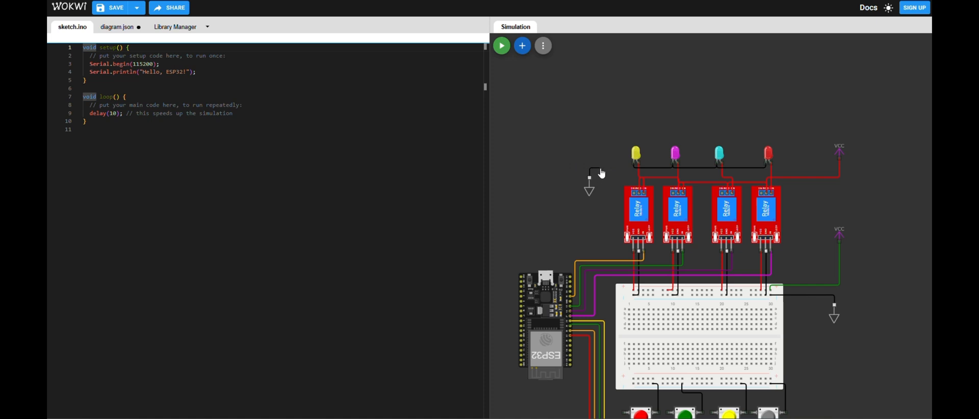
pyautogui.click(634, 163)
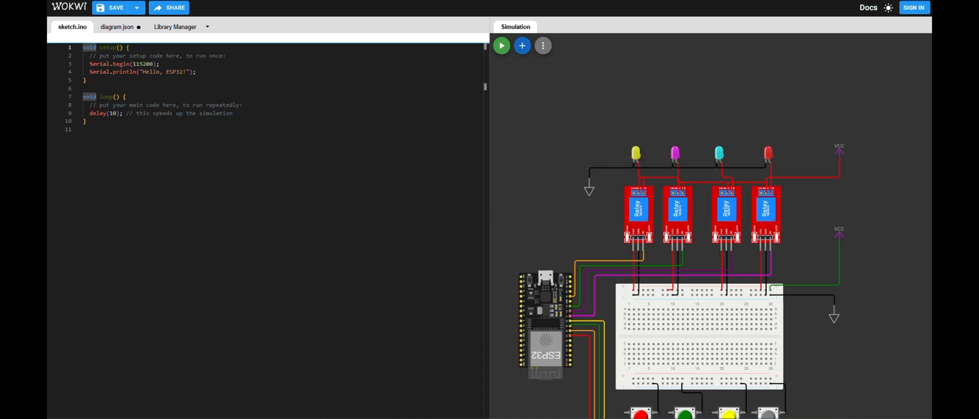
# - Connect the breadboard's lower negative rail to its upper negative rail with a black wire along the board's edge
pyautogui.scroll(-2, 864, 304)
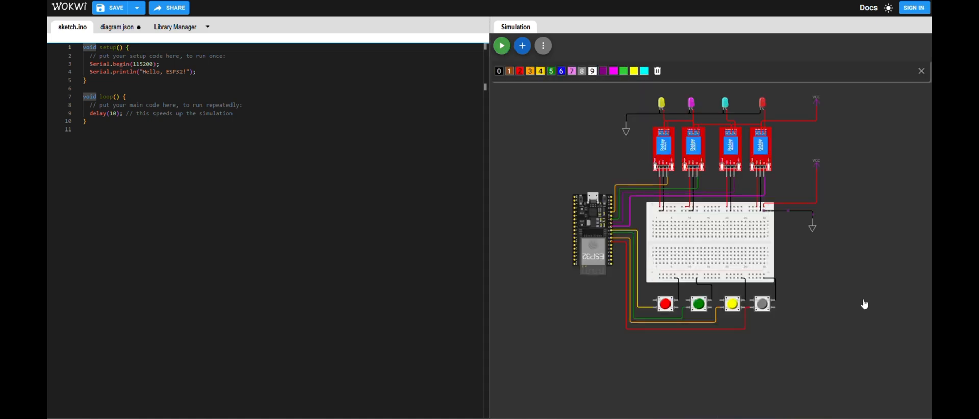
pyautogui.click(765, 281)
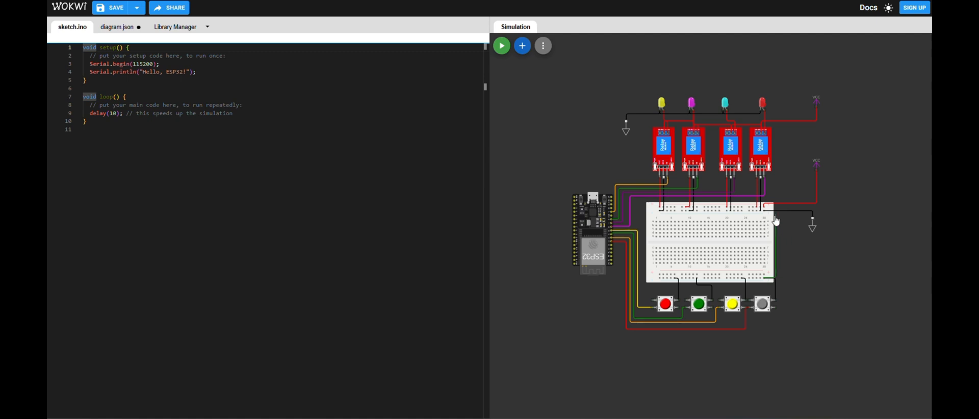
pyautogui.press('0')
pyautogui.click(766, 214)
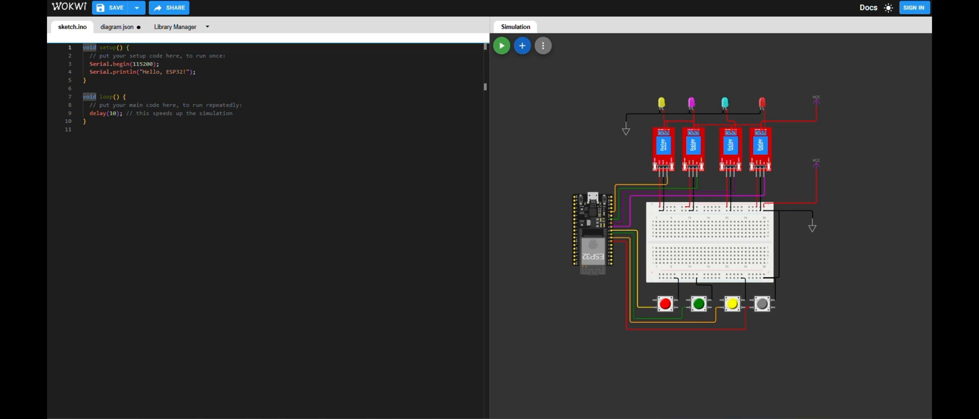
# - Search for Blynk in a new browser tab, open the Blynk website and go to its sign-up
pyautogui.hotkey('ctrl', 't')
pyautogui.click(272, 35)
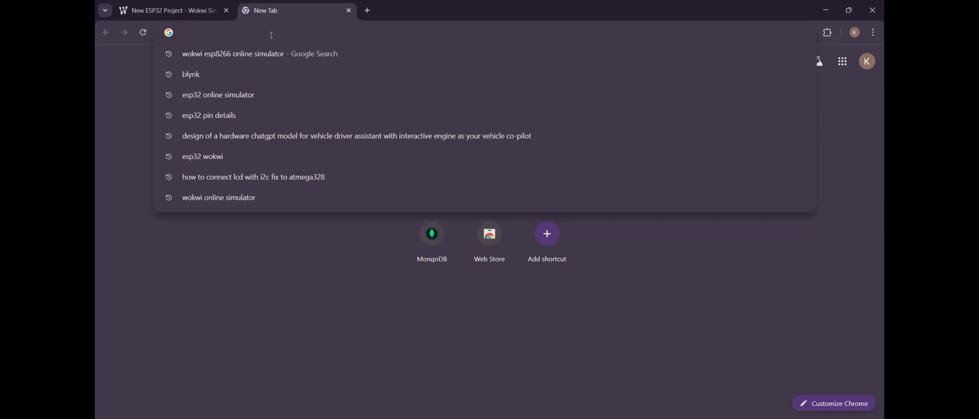
pyautogui.write('blynk')
pyautogui.press('Return')
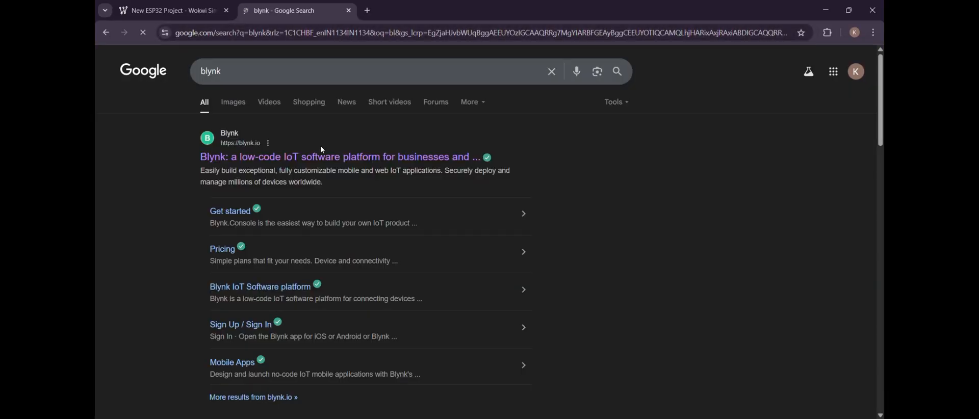
pyautogui.click(322, 156)
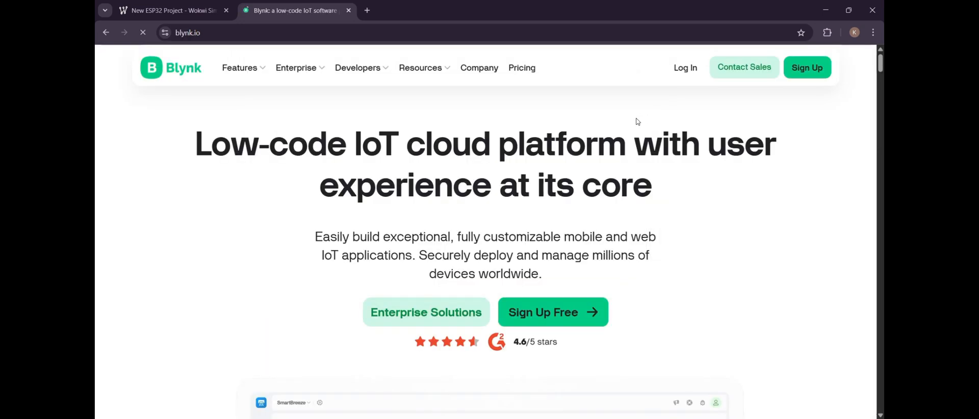
pyautogui.click(800, 71)
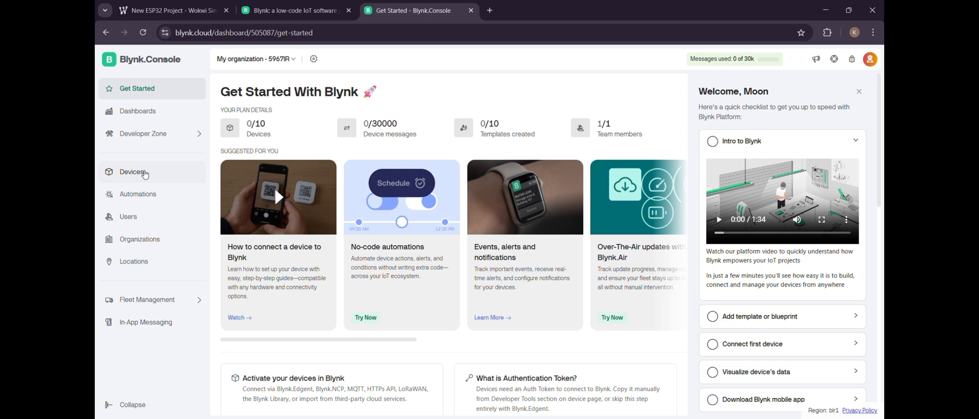
# - Create a new Blynk template named Home Automation with ESP32 hardware and WiFi connection
pyautogui.click(155, 134)
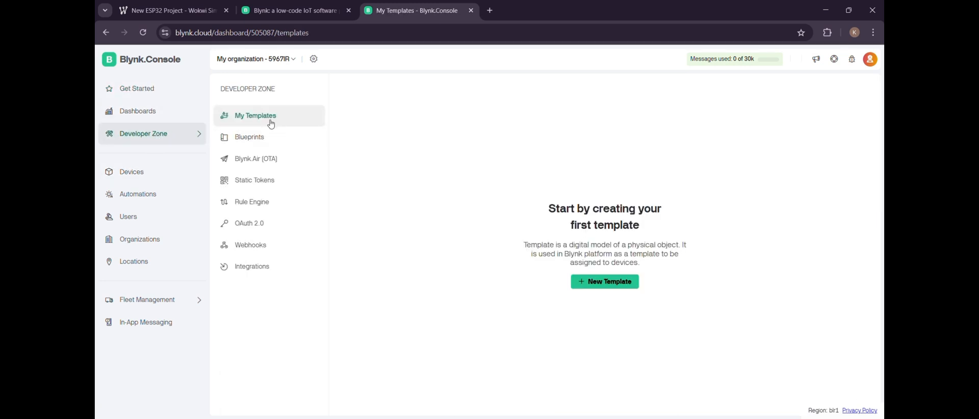
pyautogui.click(615, 284)
pyautogui.click(444, 168)
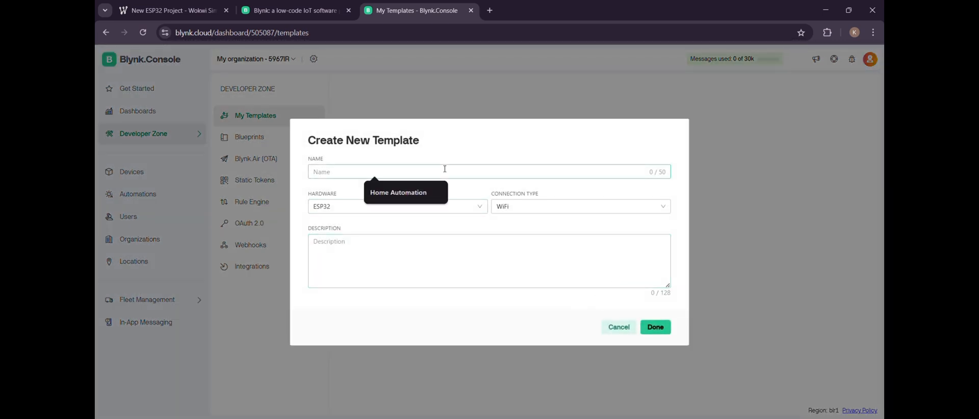
pyautogui.write('Home Automation')
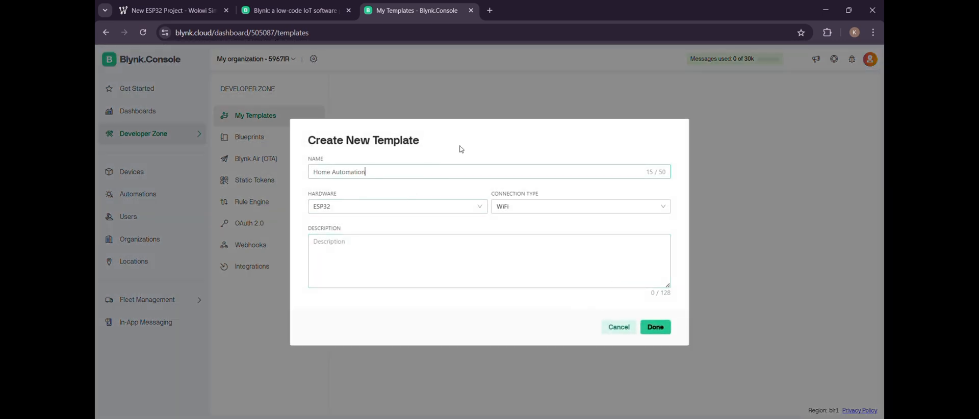
pyautogui.click(655, 327)
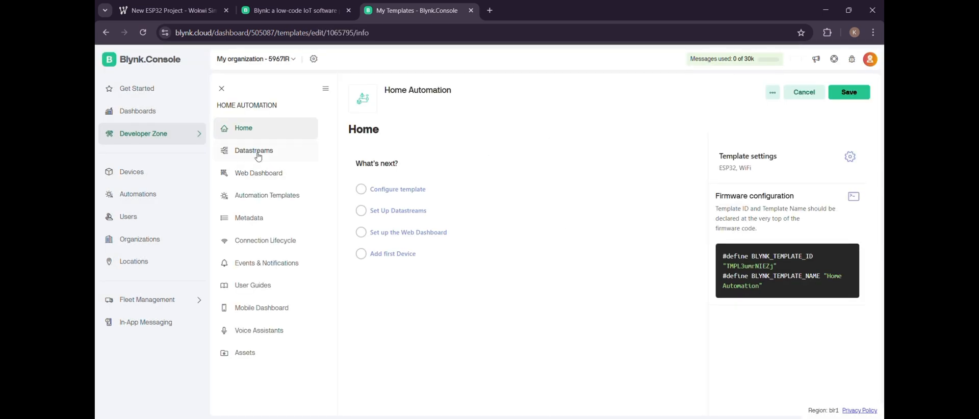
# - Add a Switch widget to the template's web dashboard and title it Switch 1
pyautogui.click(255, 153)
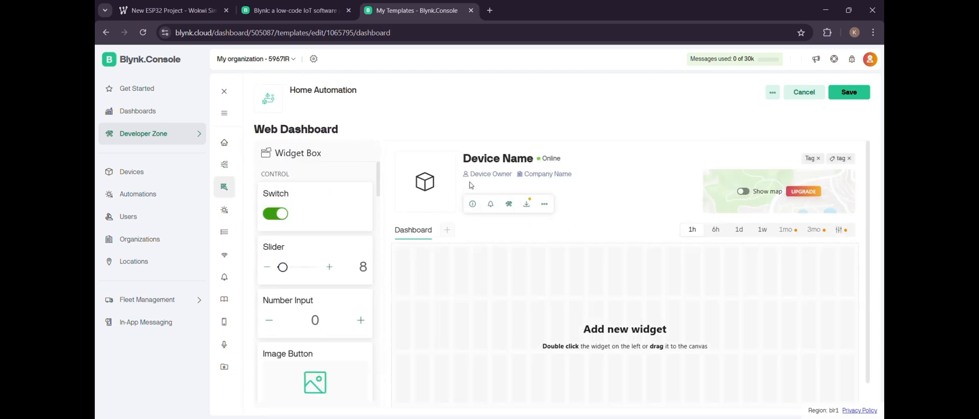
pyautogui.moveTo(323, 212); pyautogui.dragTo(494, 316)
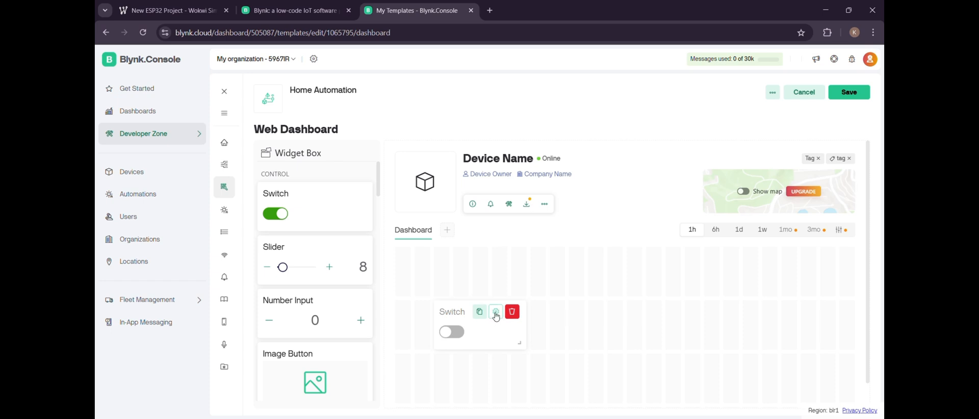
pyautogui.click(494, 315)
pyautogui.click(261, 113)
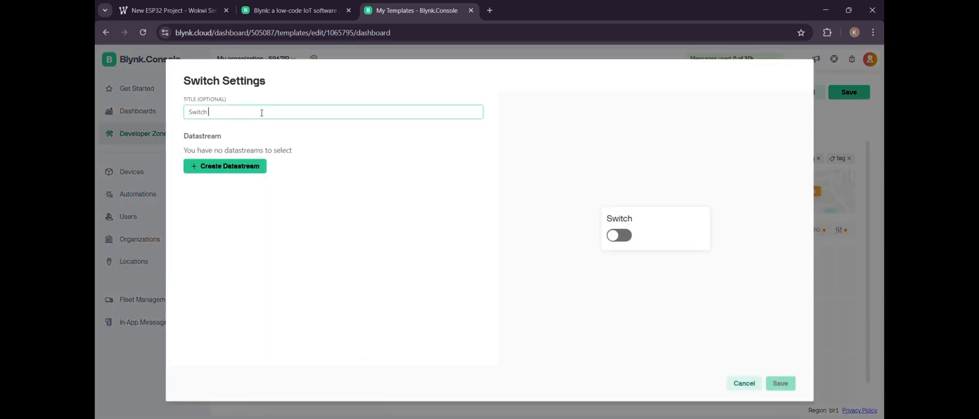
pyautogui.write('1')
# - Start a virtual pin datastream for Switch 1 and replace its name with Relay
pyautogui.click(230, 167)
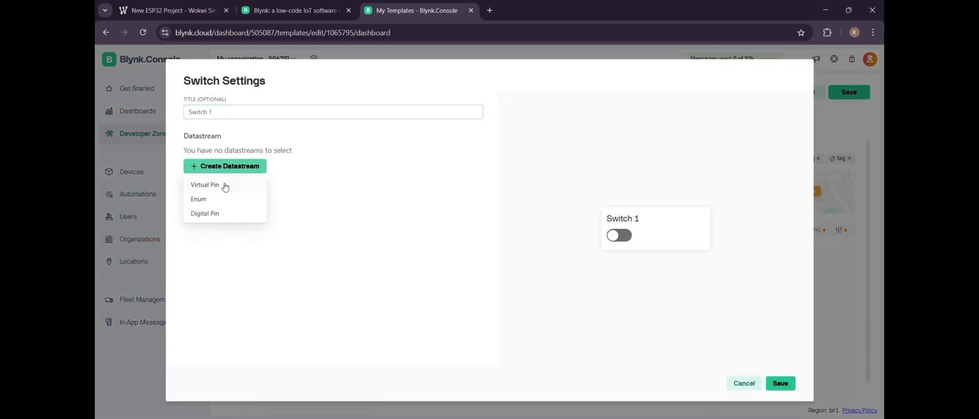
pyautogui.click(225, 186)
pyautogui.moveTo(251, 209); pyautogui.dragTo(154, 205)
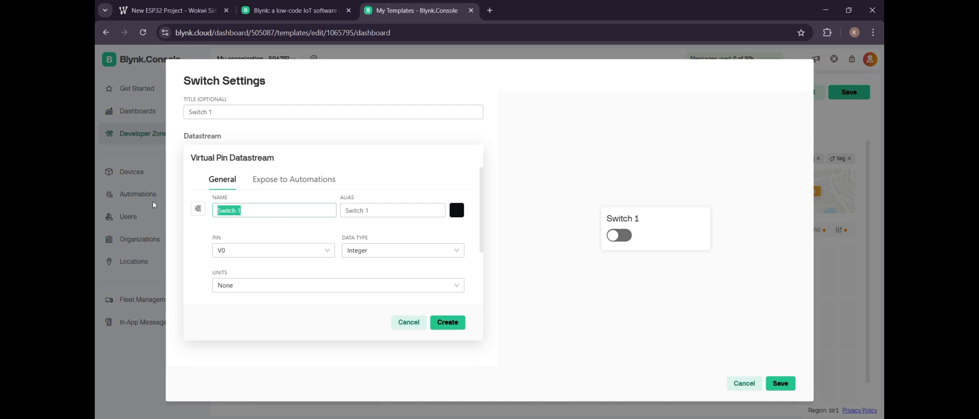
pyautogui.press('BackSpace')
pyautogui.write('Relay')
pyautogui.hotkey('ctrl', 'a')
pyautogui.hotkey('ctrl', 's')
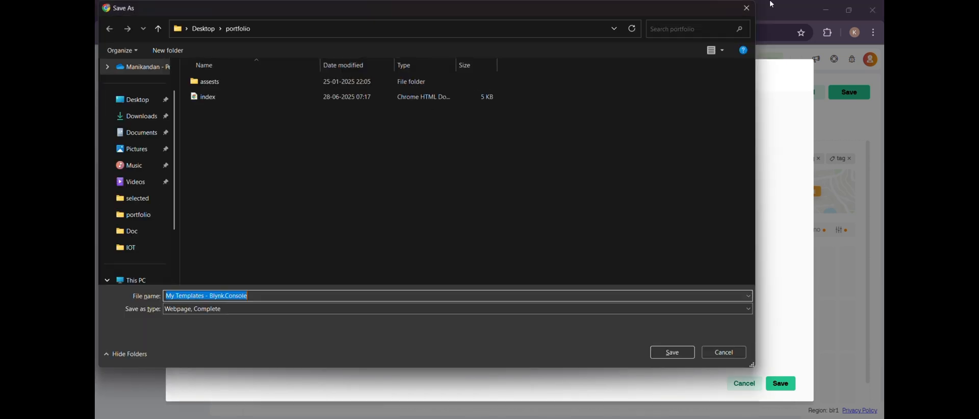
pyautogui.click(745, 8)
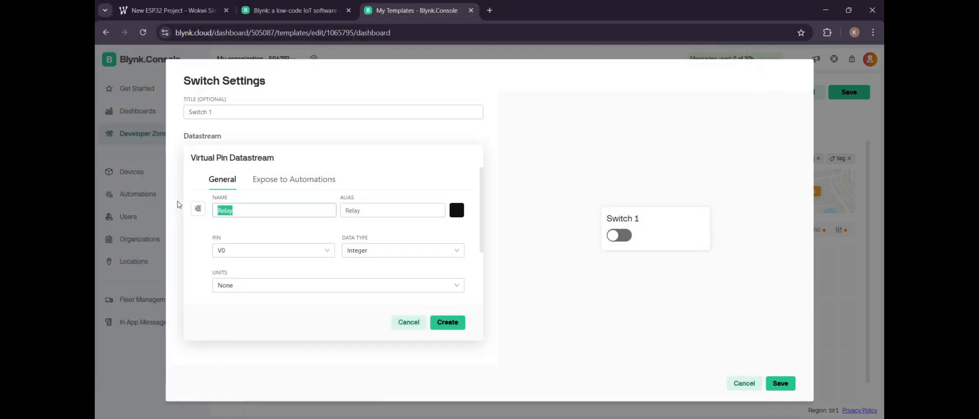
# - Complete the datastream name as Relay 1, assign pin V1, create it and save the Switch 1 settings
pyautogui.click(250, 211)
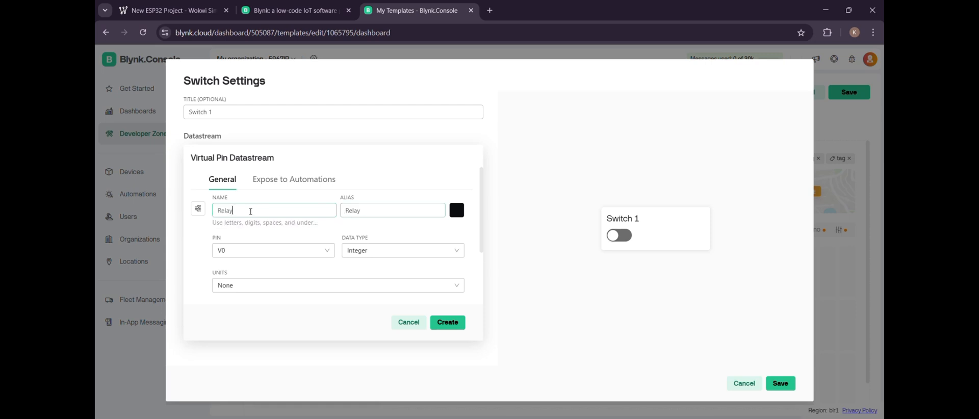
pyautogui.write('1')
pyautogui.click(245, 250)
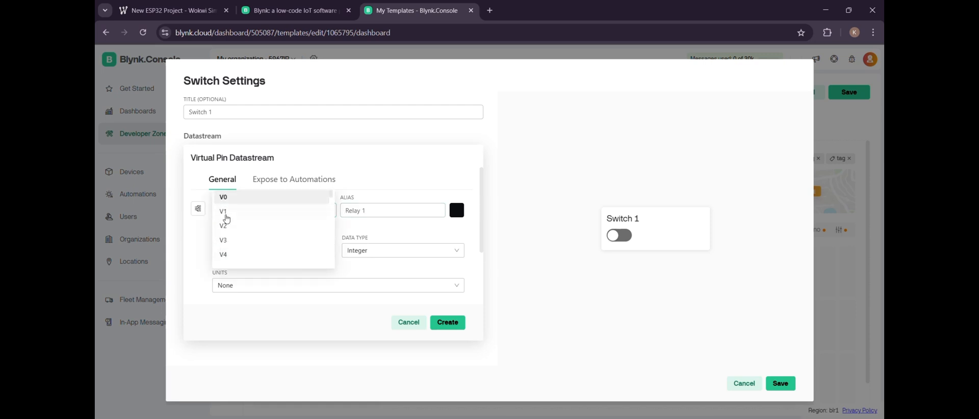
pyautogui.click(270, 211)
pyautogui.click(448, 324)
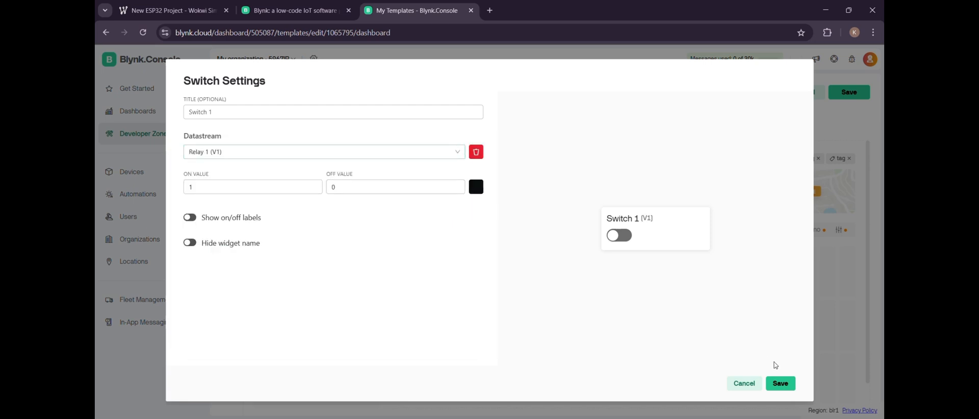
pyautogui.click(780, 383)
# - Add a second Switch widget beside Switch 1 on the dashboard and title it Switch 2
pyautogui.moveTo(326, 198); pyautogui.dragTo(601, 326)
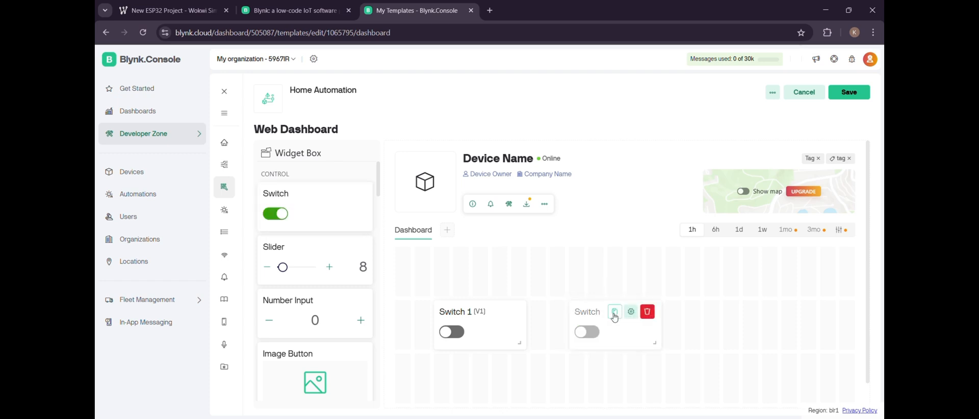
pyautogui.click(615, 312)
pyautogui.click(266, 111)
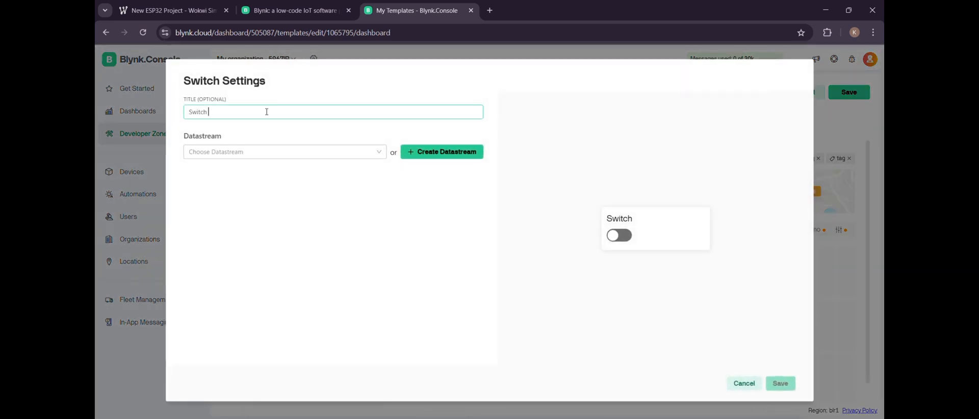
pyautogui.write('2')
# - Create a virtual pin datastream named Relay 2 on pin V2 for Switch 2 and save the widget's settings
pyautogui.click(432, 149)
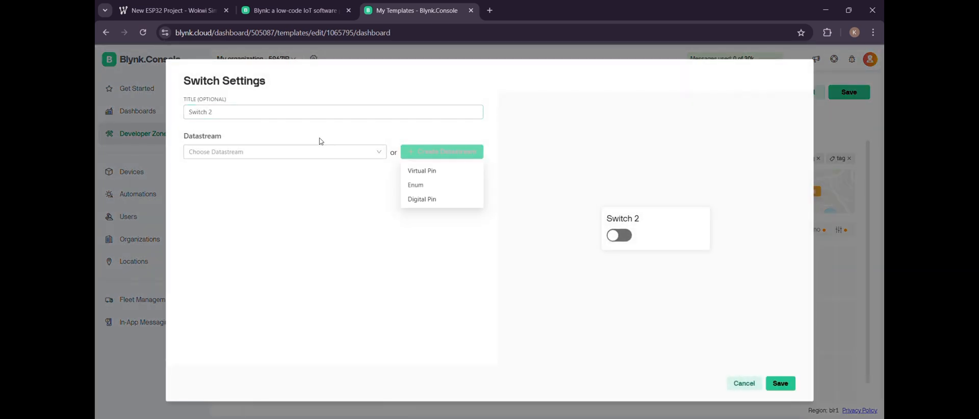
pyautogui.click(433, 171)
pyautogui.moveTo(261, 206); pyautogui.dragTo(196, 210)
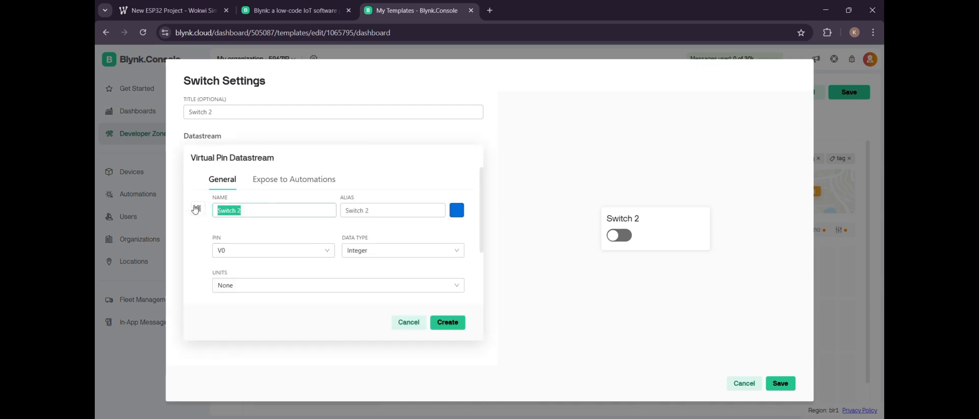
pyautogui.write('Relay ')
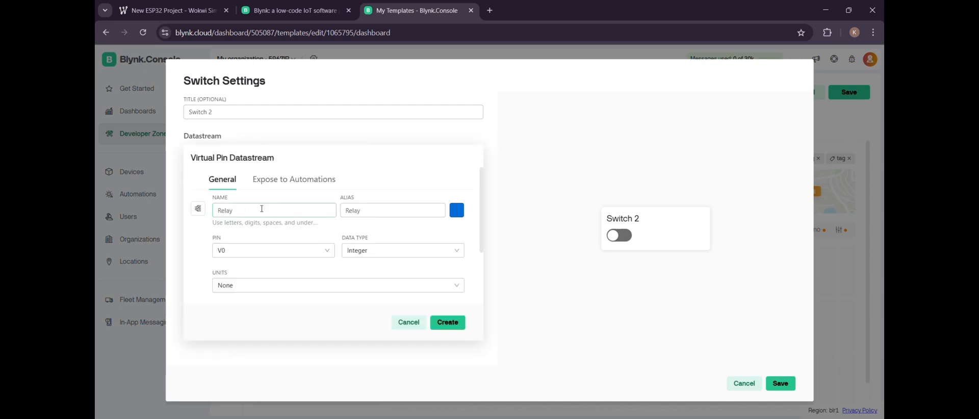
pyautogui.write('2')
pyautogui.click(273, 250)
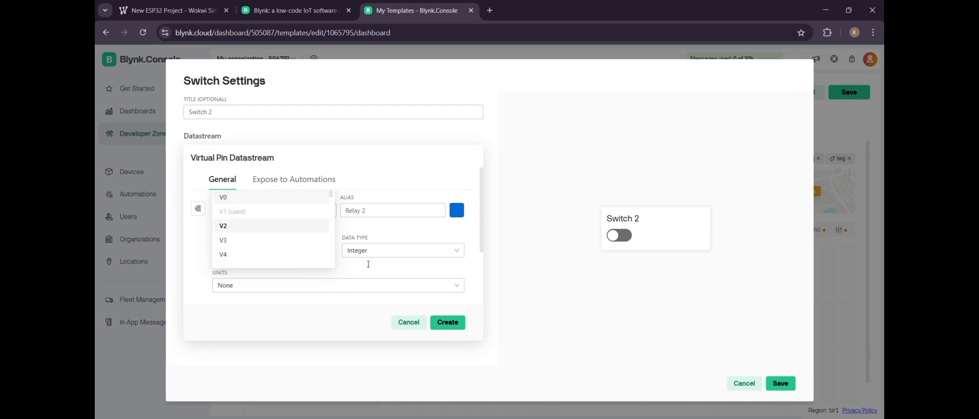
pyautogui.click(223, 226)
pyautogui.click(447, 323)
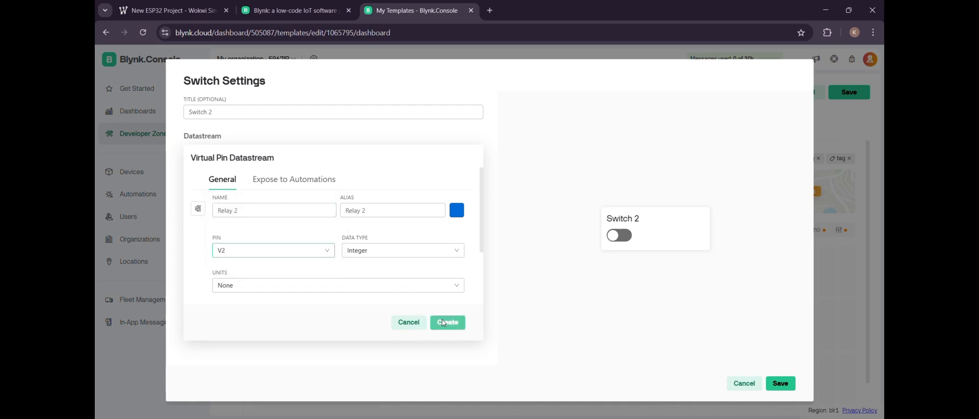
pyautogui.click(788, 384)
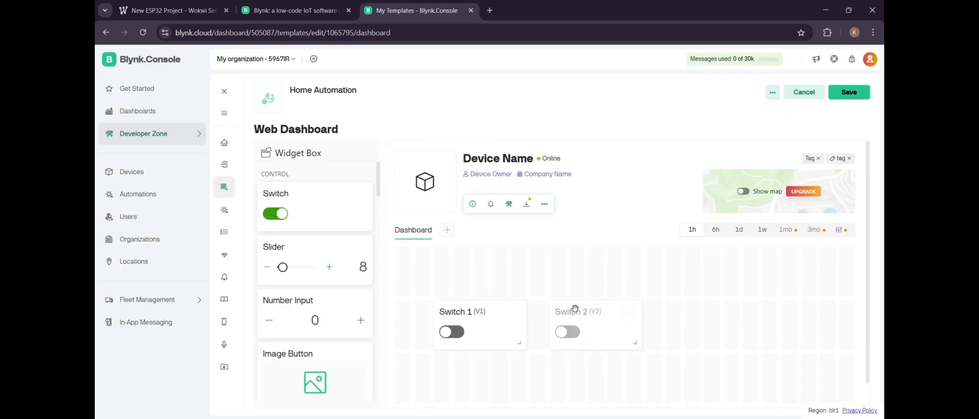
# - Add a third Switch widget beside Switch 2 on the dashboard and title it Switch 3
pyautogui.moveTo(310, 204); pyautogui.dragTo(724, 319)
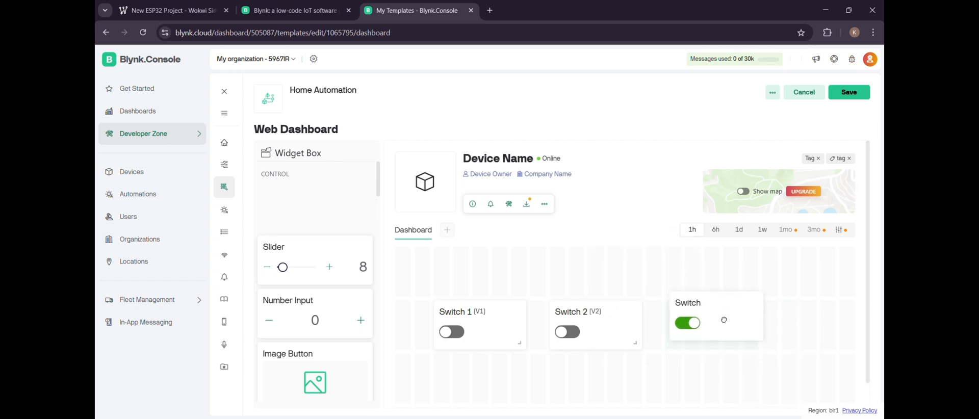
pyautogui.click(710, 312)
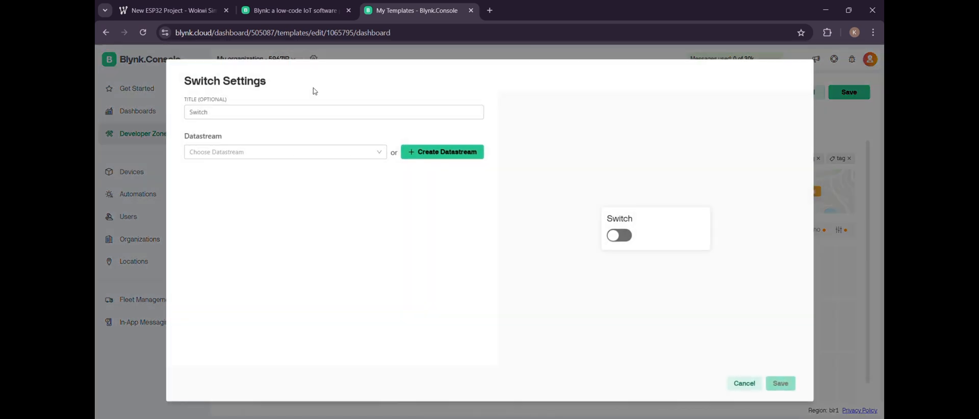
pyautogui.click(301, 108)
pyautogui.write('3')
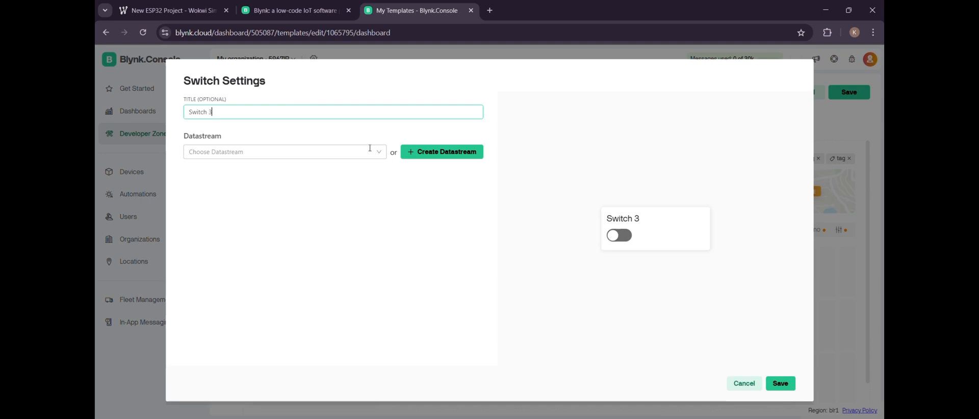
# - Create a virtual pin datastream named Relay 3 on pin V3 for Switch 3 and save the widget's settings
pyautogui.click(431, 153)
pyautogui.click(426, 170)
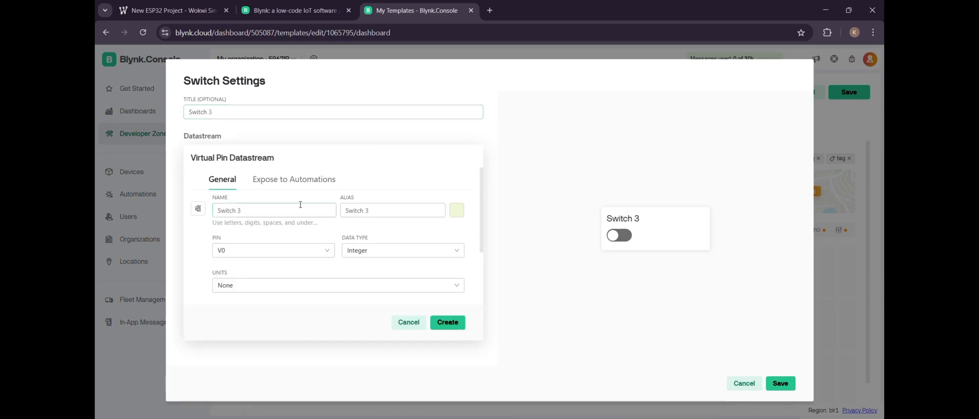
pyautogui.hotkey('ctrl', 'a')
pyautogui.press('BackSpace')
pyautogui.write('Relay 3')
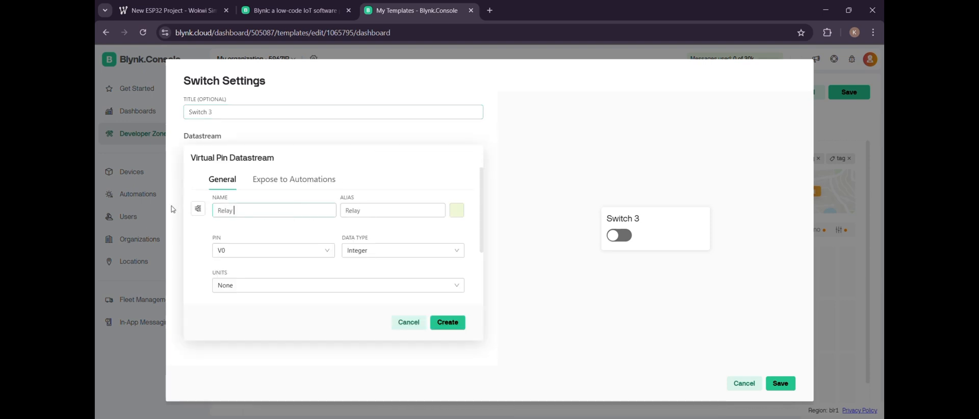
pyautogui.click(245, 256)
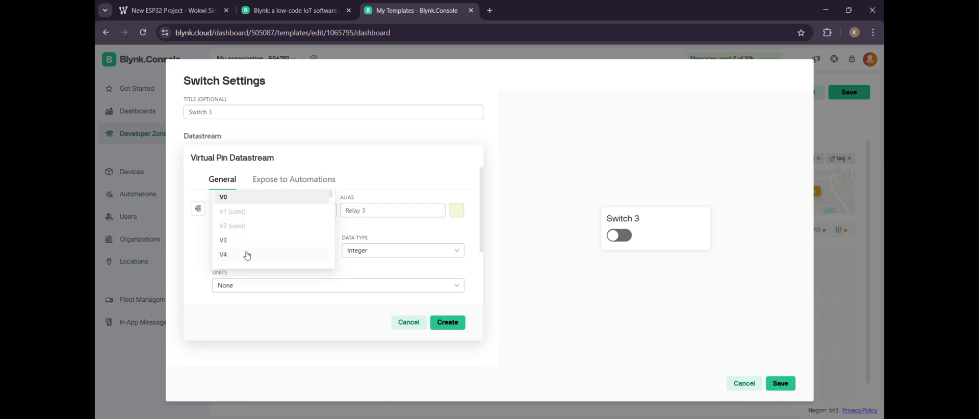
pyautogui.click(222, 244)
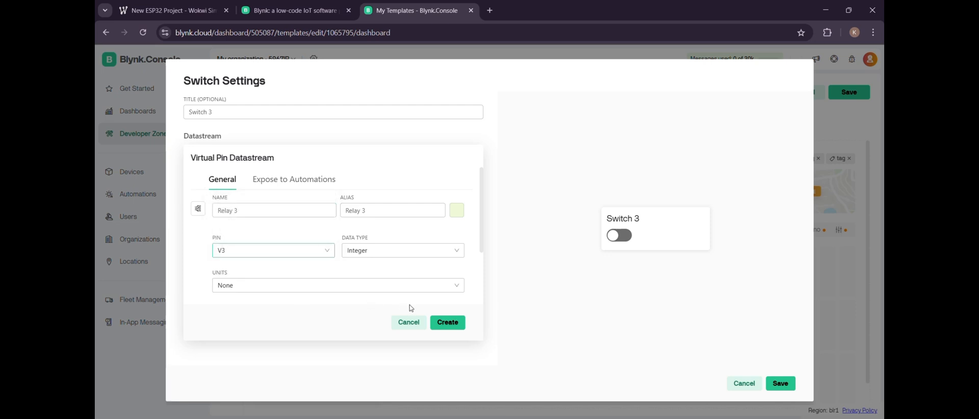
pyautogui.click(447, 322)
pyautogui.click(781, 384)
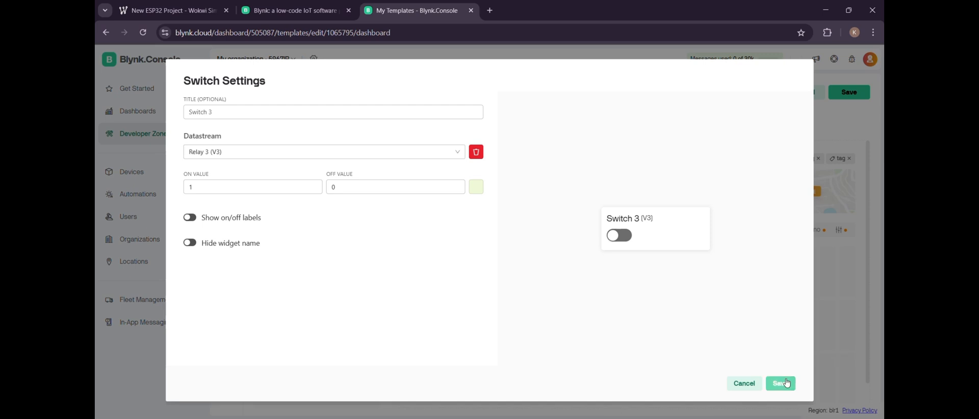
# - Add a fourth Switch widget beside Switch 3 on the dashboard and title it Switch 4
pyautogui.moveTo(307, 207); pyautogui.dragTo(814, 326)
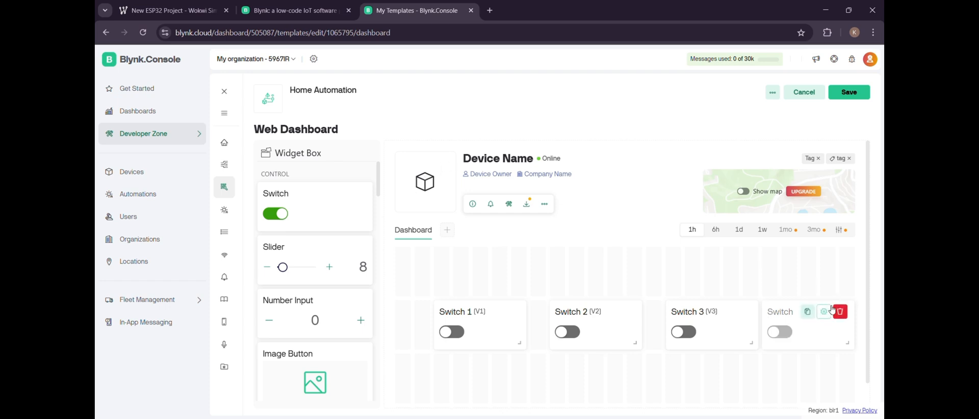
pyautogui.click(822, 312)
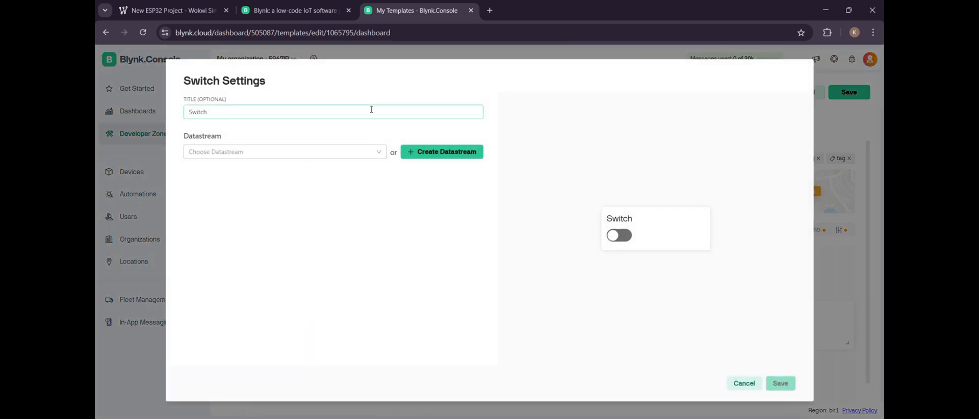
pyautogui.write('4')
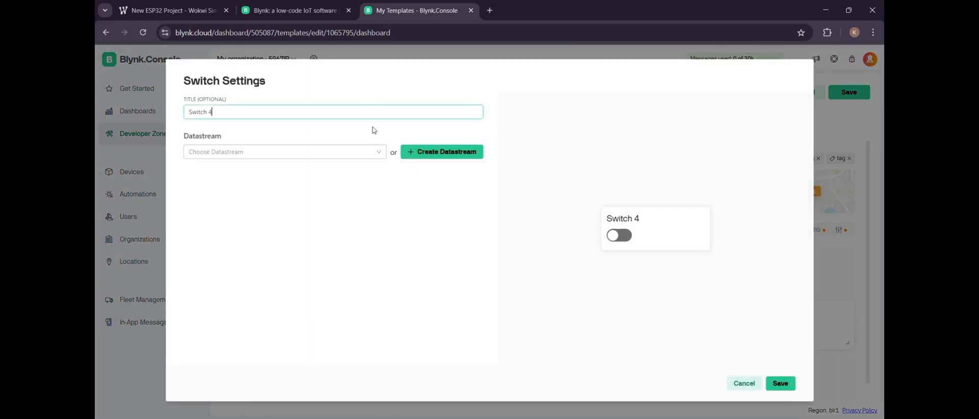
# - Link Switch 4 to a new virtual pin datastream named Relay 4 on pin V4, and save both the widget and the template
pyautogui.click(443, 153)
pyautogui.click(432, 170)
pyautogui.click(302, 204)
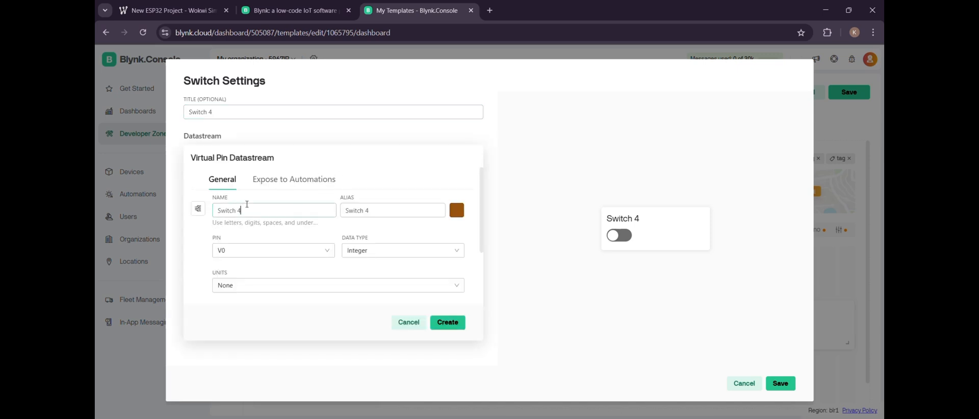
pyautogui.tripleClick(247, 204)
pyautogui.press('BackSpace')
pyautogui.write('Relay 4')
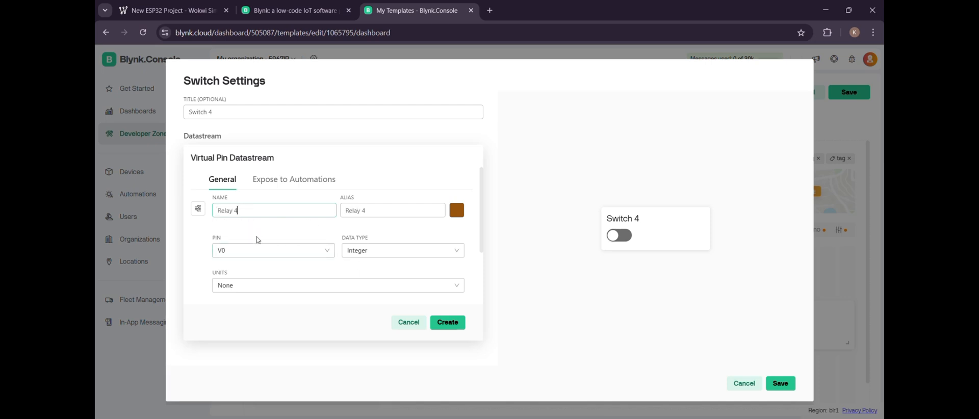
pyautogui.click(256, 253)
pyautogui.click(227, 255)
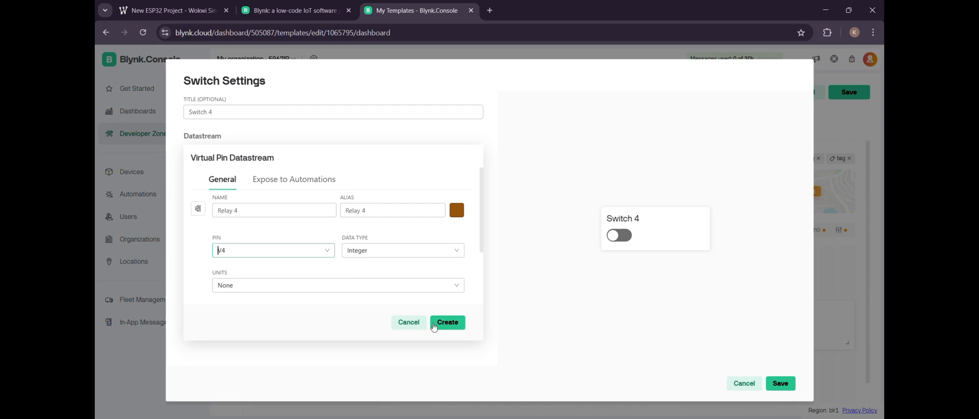
pyautogui.click(437, 324)
pyautogui.click(788, 384)
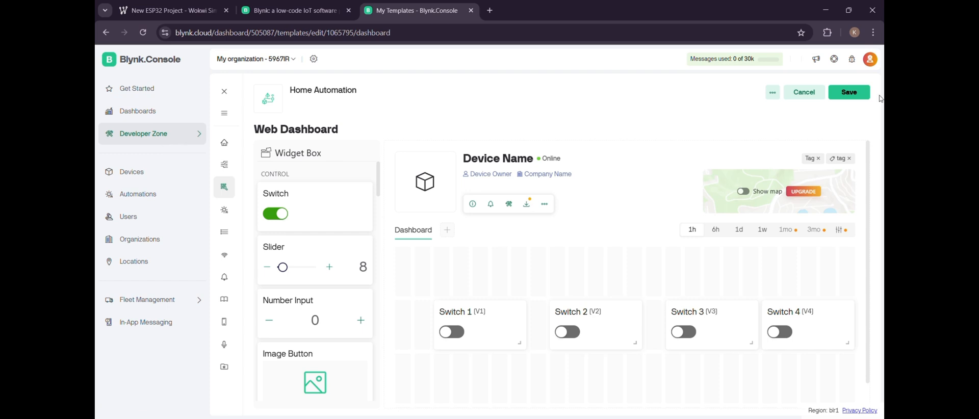
pyautogui.click(849, 93)
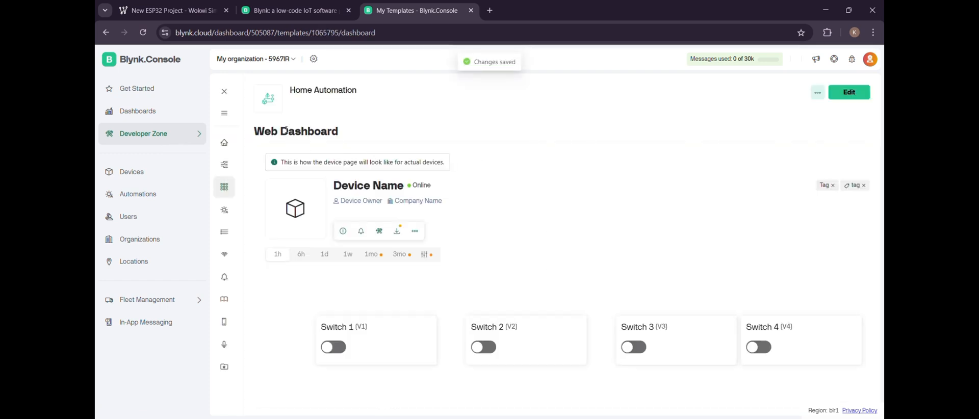
# - Create a new device from the Home Automation template
pyautogui.click(184, 138)
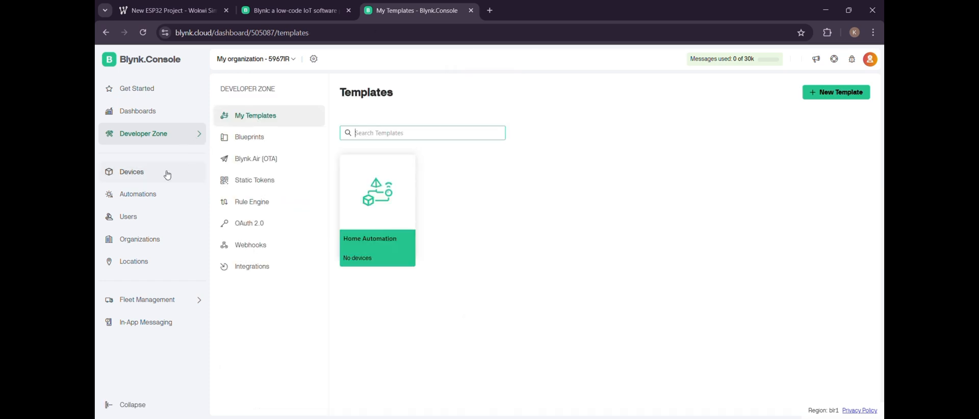
pyautogui.click(167, 173)
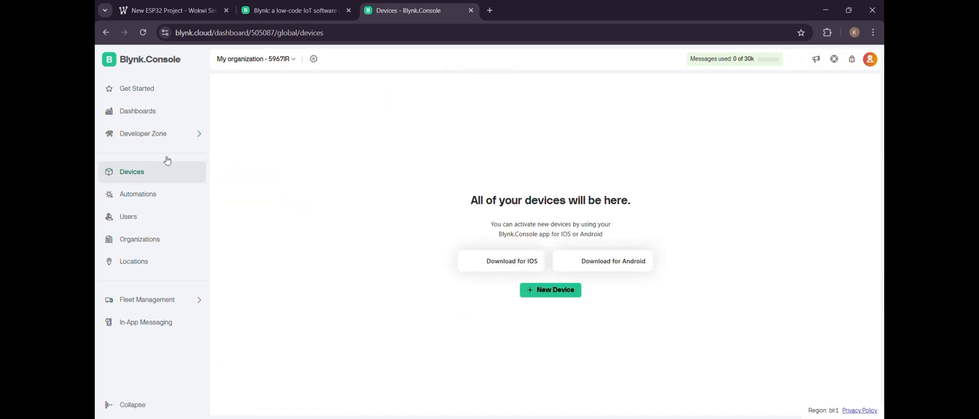
pyautogui.click(540, 291)
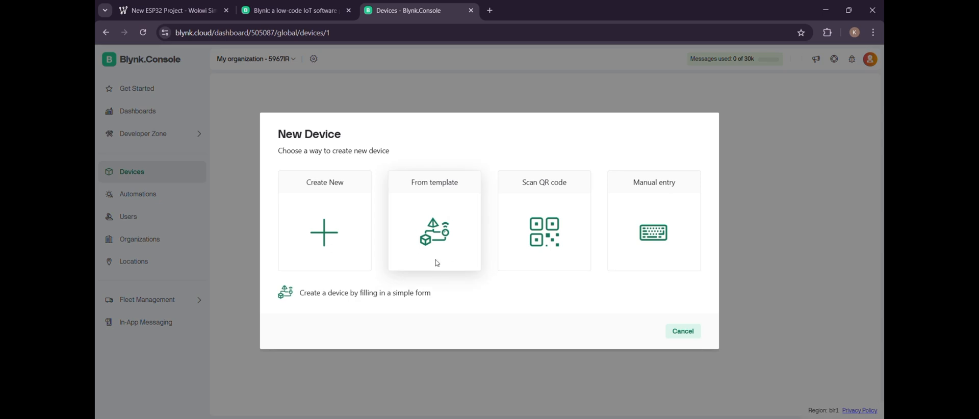
pyautogui.click(437, 263)
pyautogui.click(439, 224)
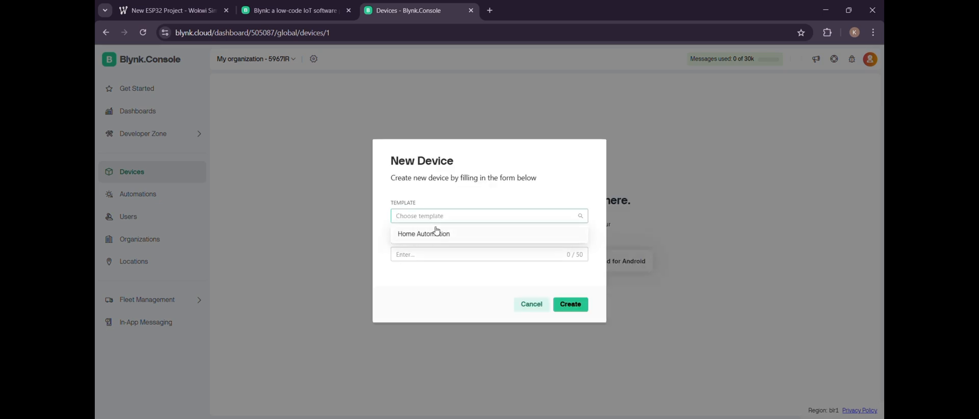
pyautogui.click(434, 238)
pyautogui.click(570, 304)
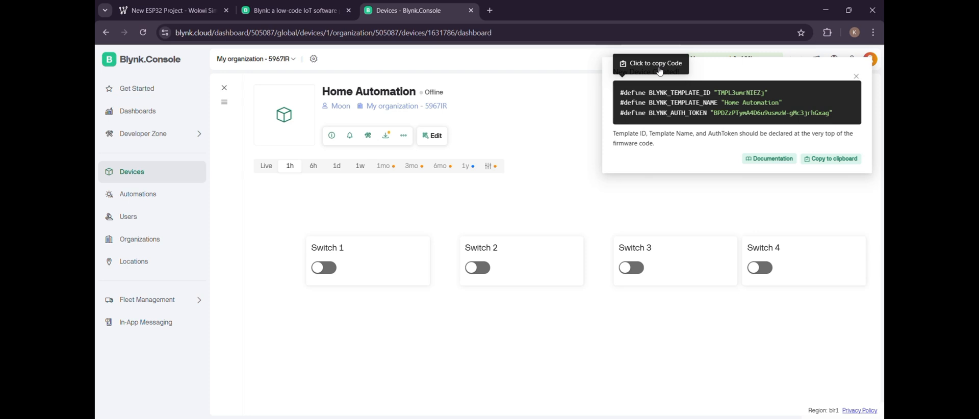
# - Switch to the Wokwi project, bring up the Home Automation text file in Notepad and copy all of its code
pyautogui.click(660, 72)
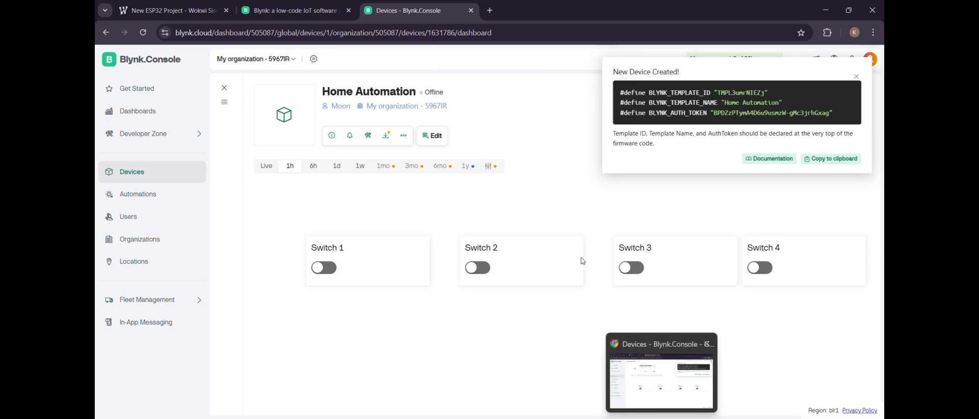
pyautogui.click(194, 11)
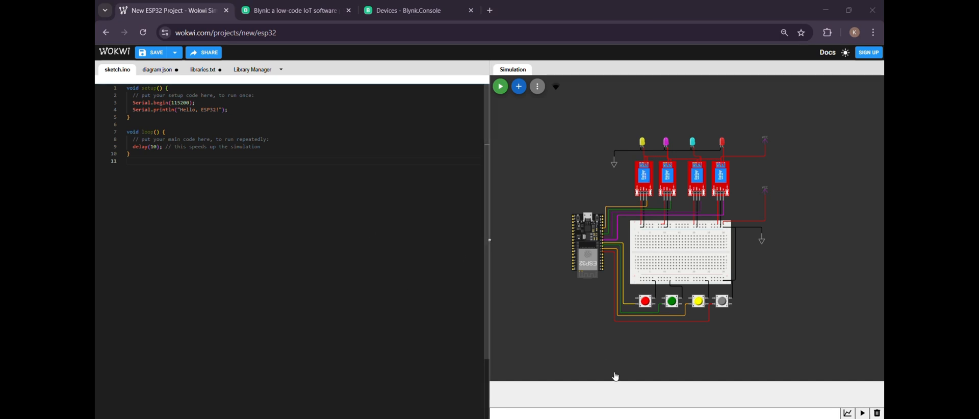
pyautogui.click(684, 417)
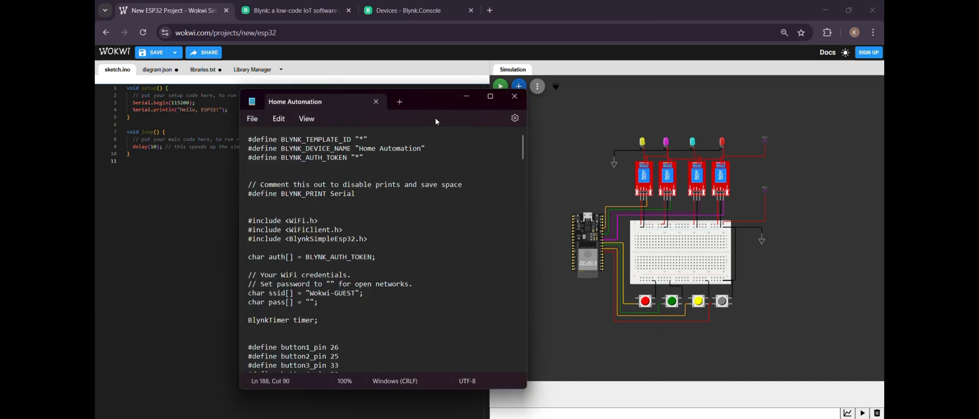
pyautogui.moveTo(430, 102); pyautogui.dragTo(509, 100)
pyautogui.click(336, 156)
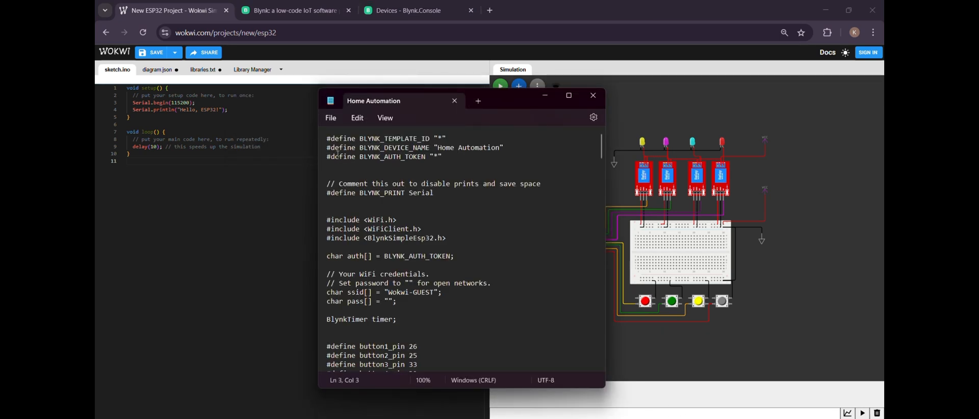
pyautogui.hotkey('ctrl', 'a')
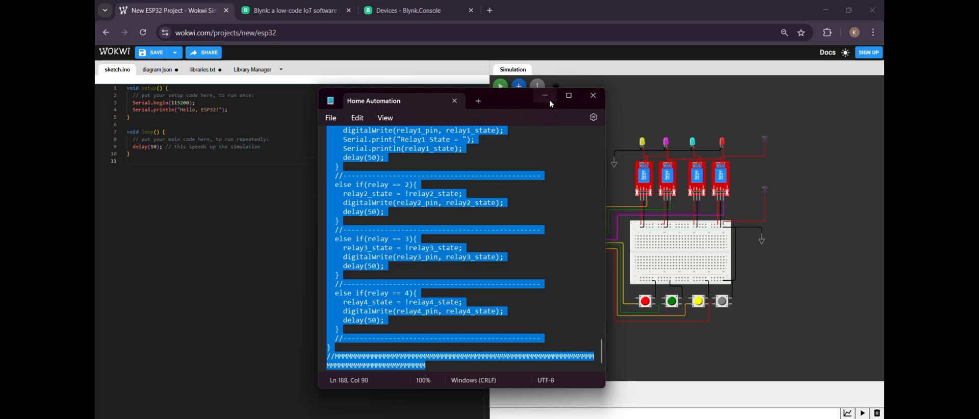
# - Replace the whole default code in sketch.ino with the copied home automation code and return to its beginning
pyautogui.click(550, 101)
pyautogui.click(316, 184)
pyautogui.hotkey('ctrl', 'a')
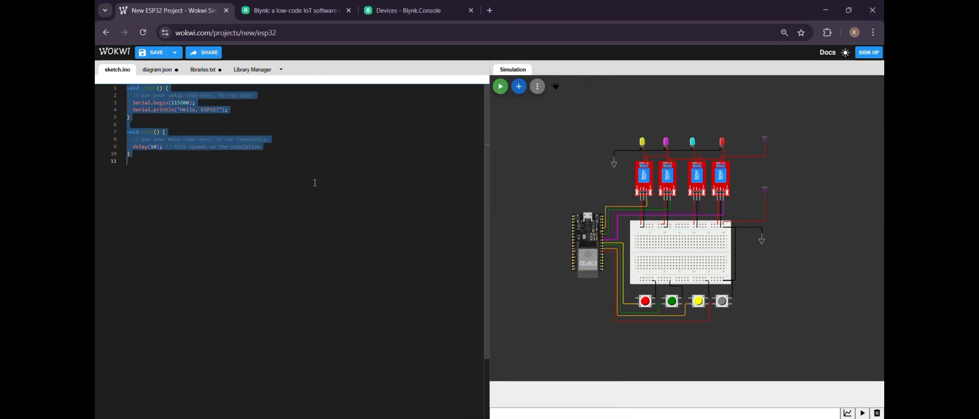
pyautogui.hotkey('ctrl', 'v')
pyautogui.scroll(1, 315, 183)
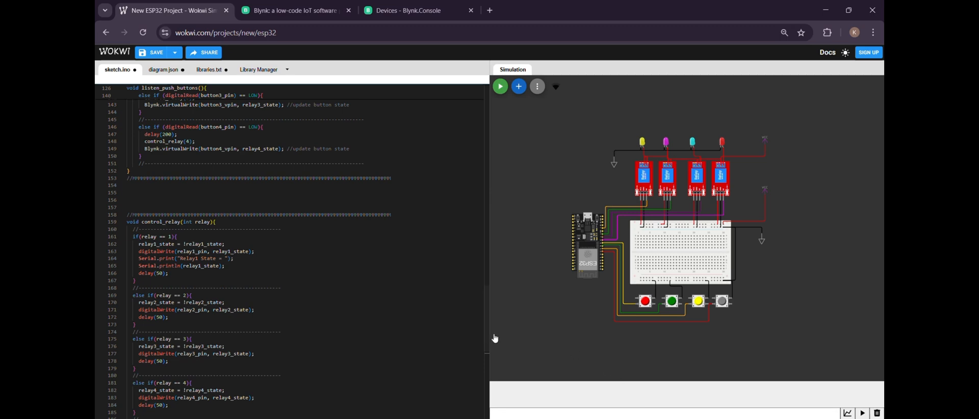
pyautogui.moveTo(487, 336); pyautogui.dragTo(480, 102)
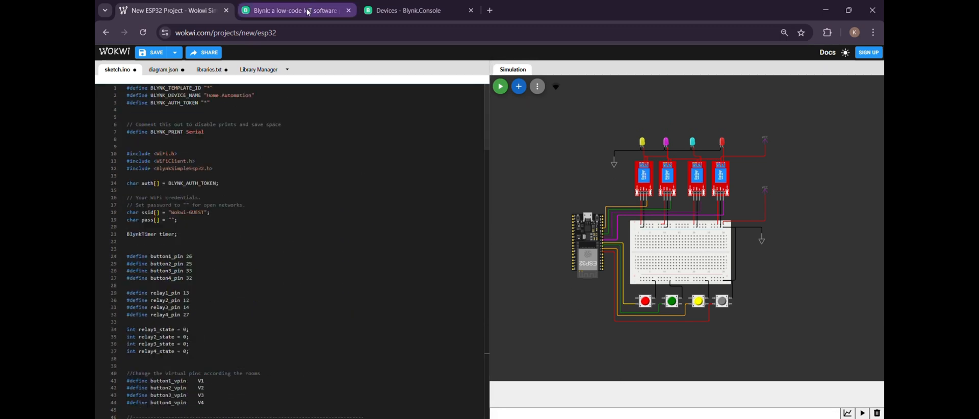
# - Copy the new device's template ID, template name and auth token definitions from Blynk and replace the three placeholder defines in sketch.ino with them
pyautogui.click(403, 11)
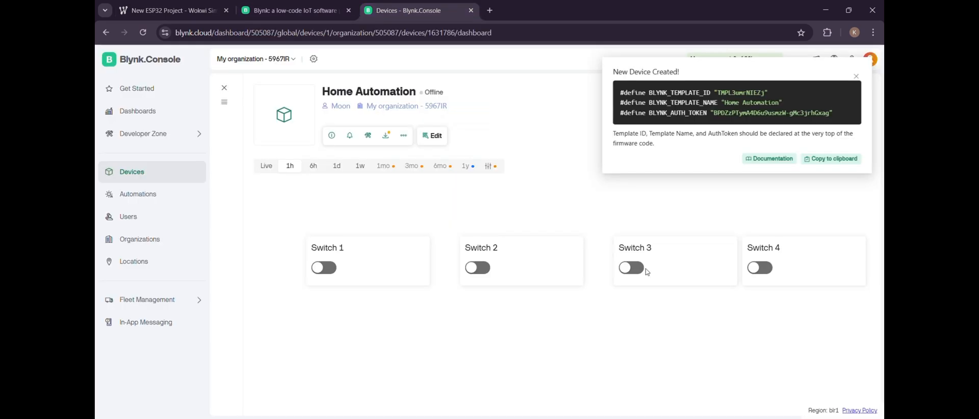
pyautogui.click(643, 81)
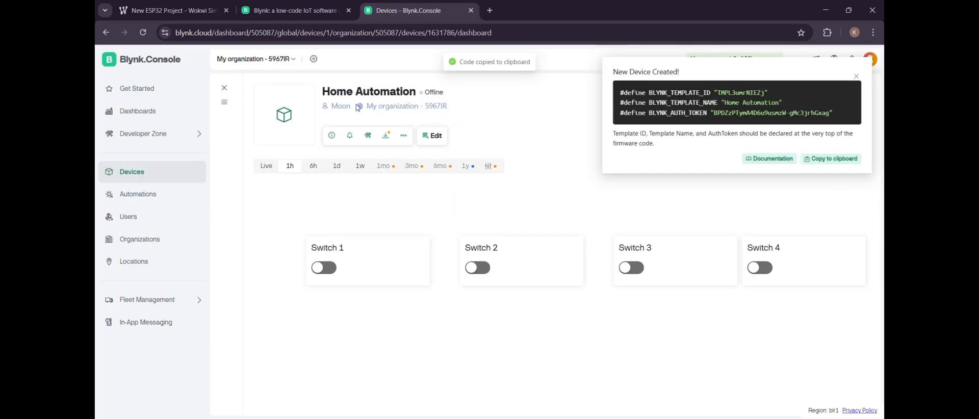
pyautogui.click(161, 10)
pyautogui.moveTo(216, 111); pyautogui.dragTo(95, 87)
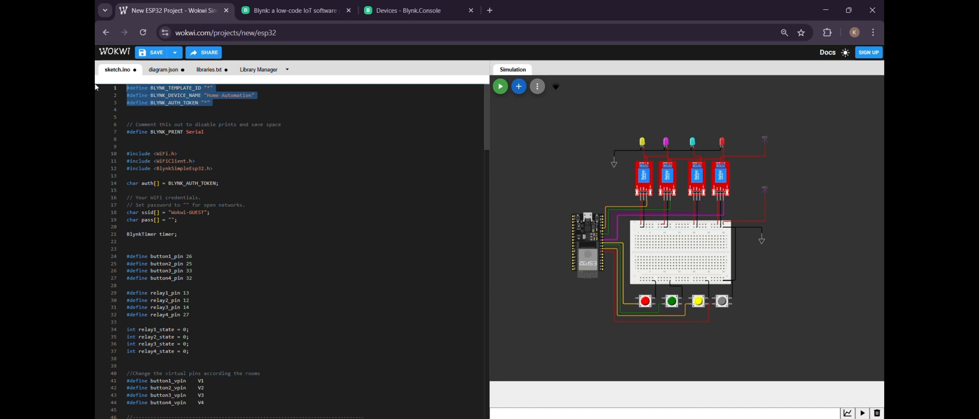
pyautogui.hotkey('ctrl', 'v')
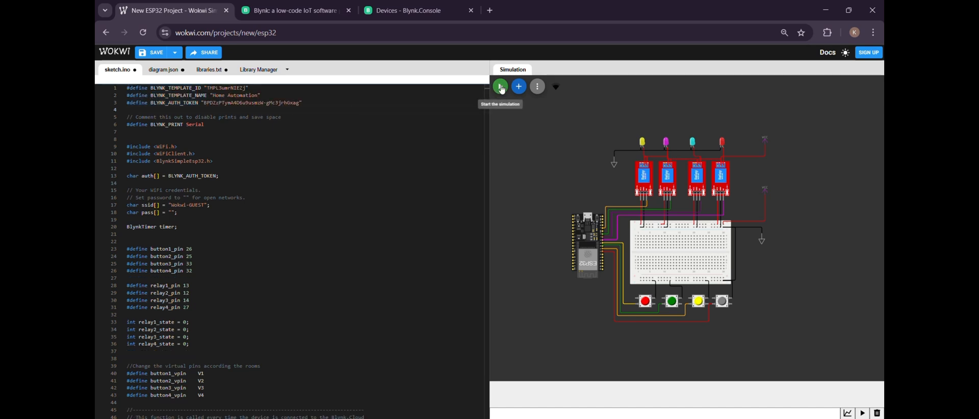
# - Start the simulation and switch on all four relays with the red, green, yellow and grey push buttons
pyautogui.click(500, 87)
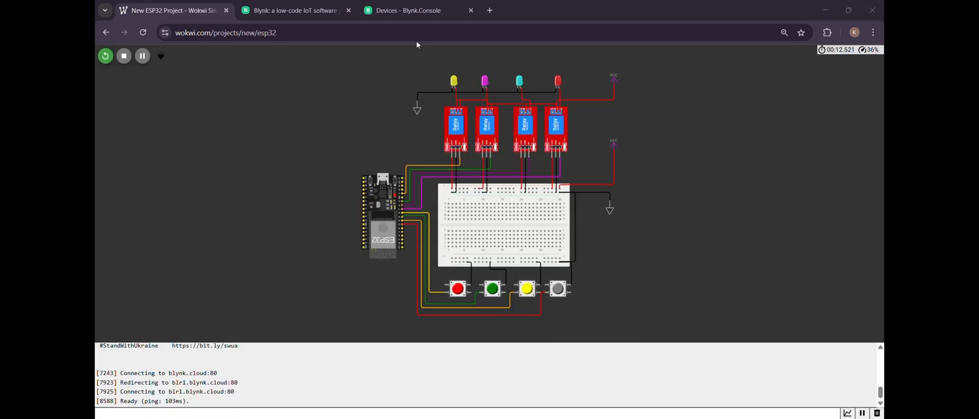
pyautogui.click(459, 290)
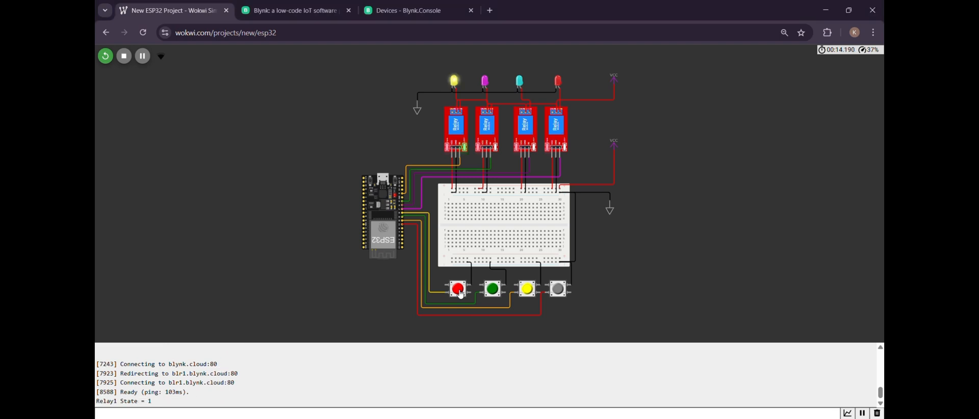
pyautogui.click(492, 295)
pyautogui.click(527, 291)
pyautogui.click(560, 292)
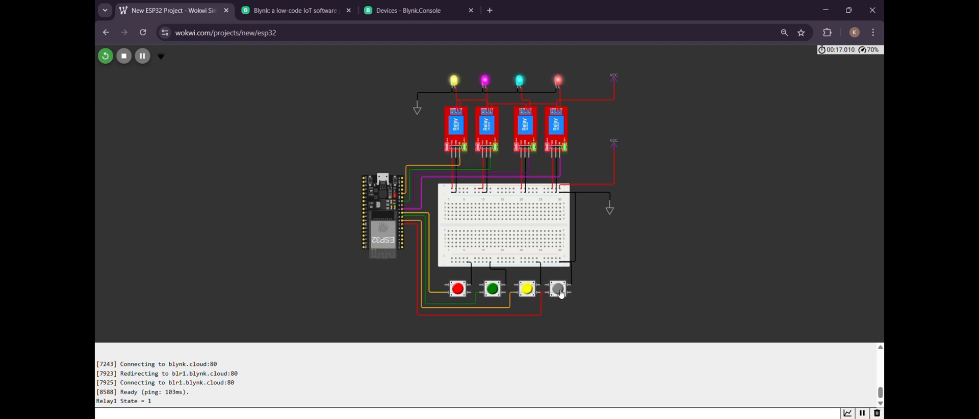
# - Switch the four relays off with their push buttons, going from the grey one to the red one
pyautogui.click(560, 292)
pyautogui.click(530, 292)
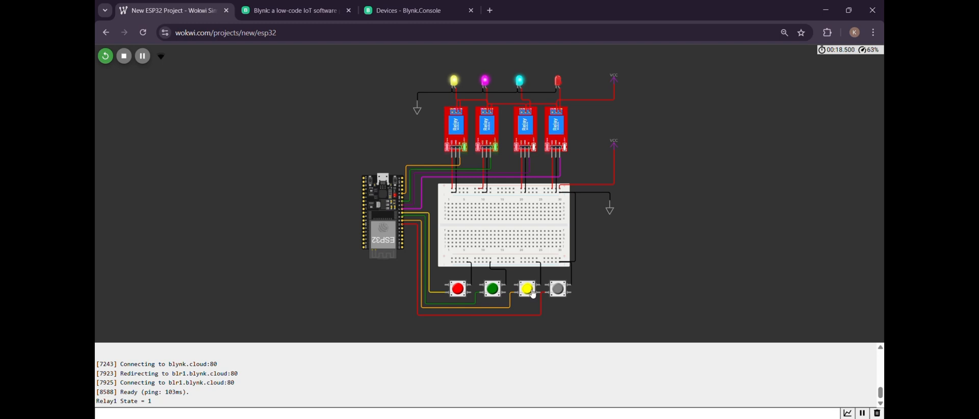
pyautogui.click(492, 292)
pyautogui.click(458, 291)
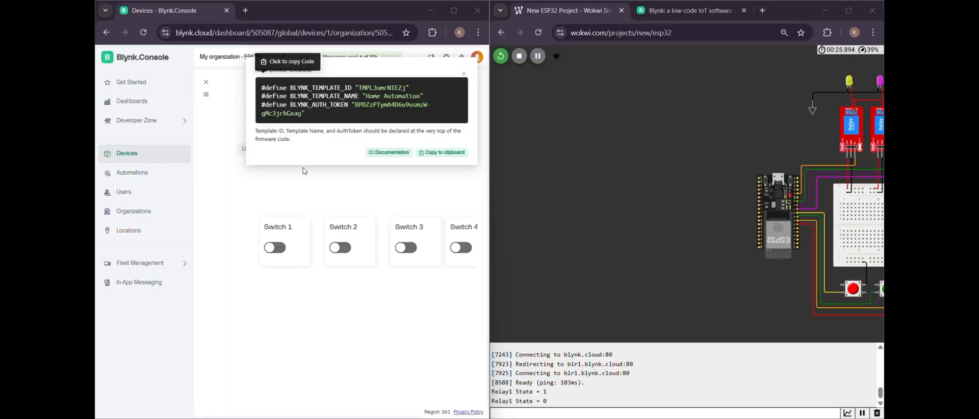
# - Dismiss the new-device notice in the Blynk console and turn on Switch 1 through Switch 4 with the whole circuit in view
pyautogui.click(462, 75)
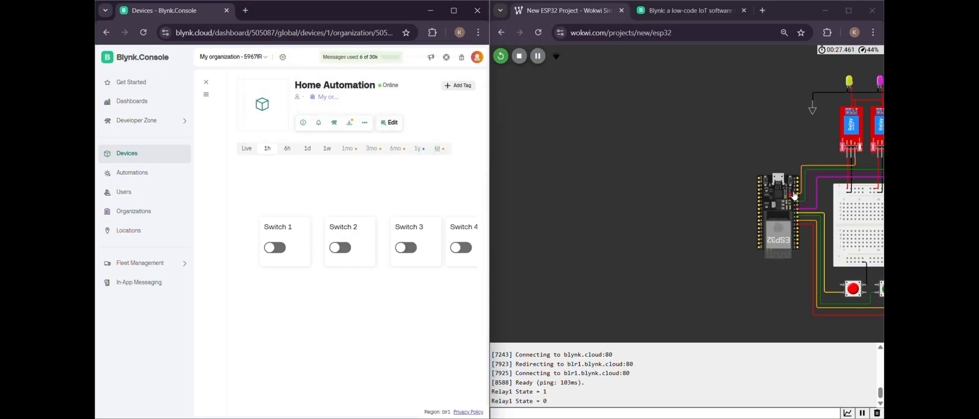
pyautogui.moveTo(793, 118); pyautogui.dragTo(539, 138)
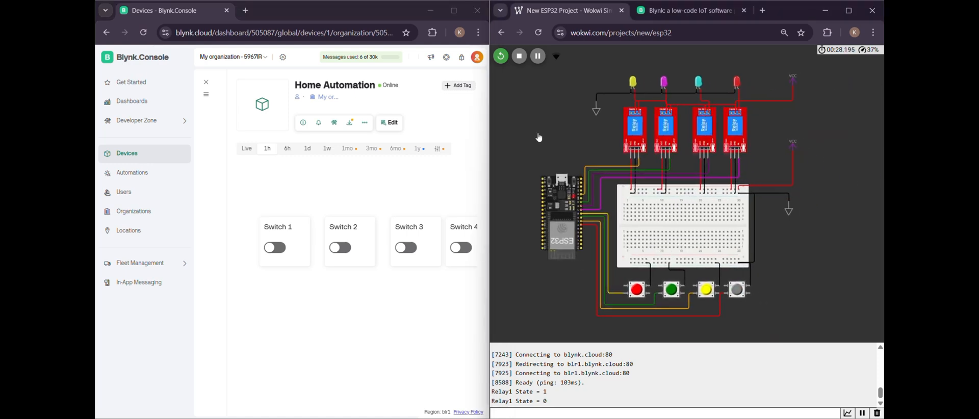
pyautogui.click(278, 249)
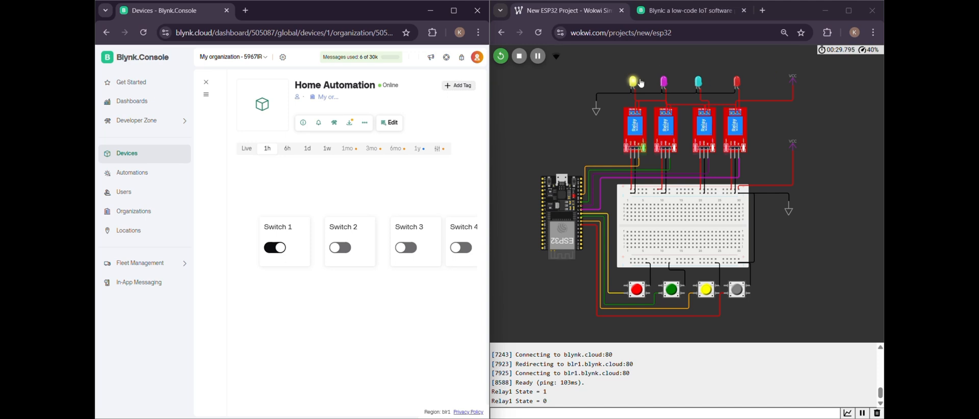
pyautogui.click(341, 247)
pyautogui.click(412, 248)
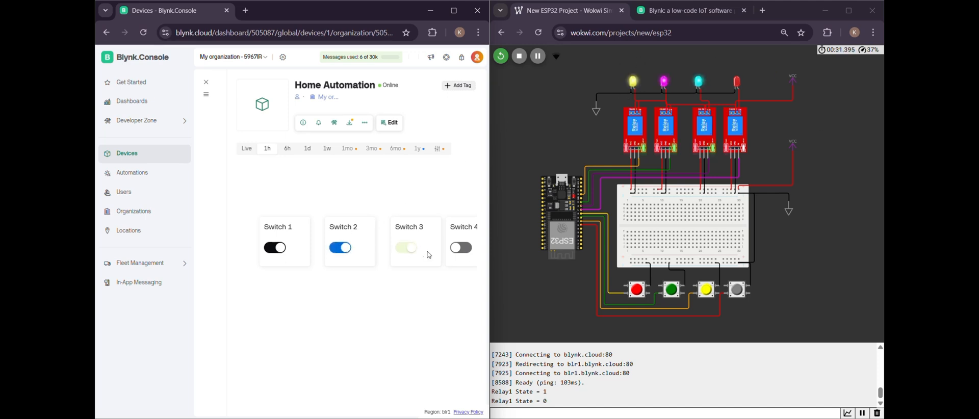
pyautogui.click(471, 250)
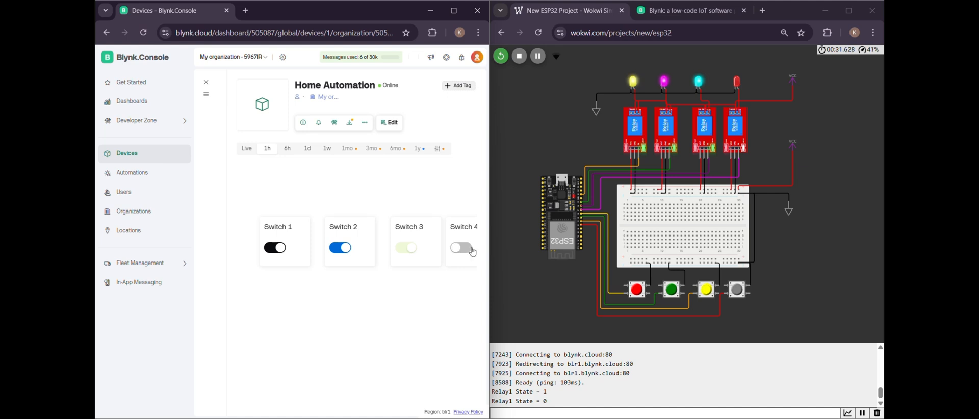
# - Switch off all four relays with the circuit's push buttons, from grey to red, and turn on Switch 3 in the Blynk dashboard
pyautogui.click(738, 292)
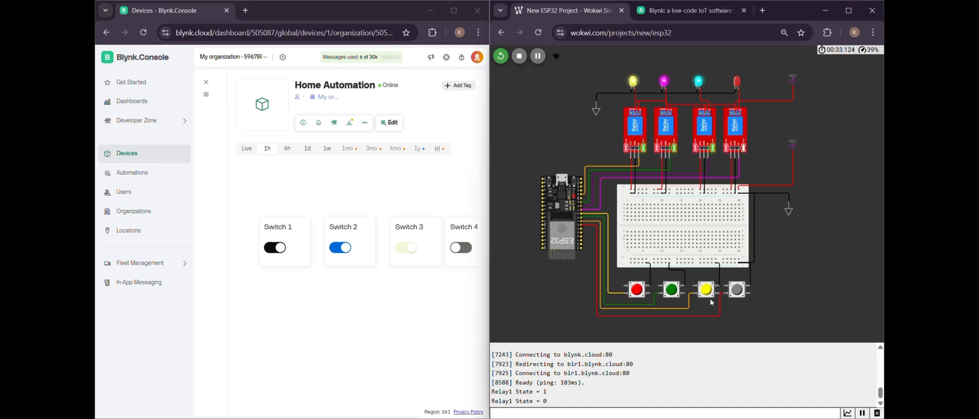
pyautogui.click(672, 290)
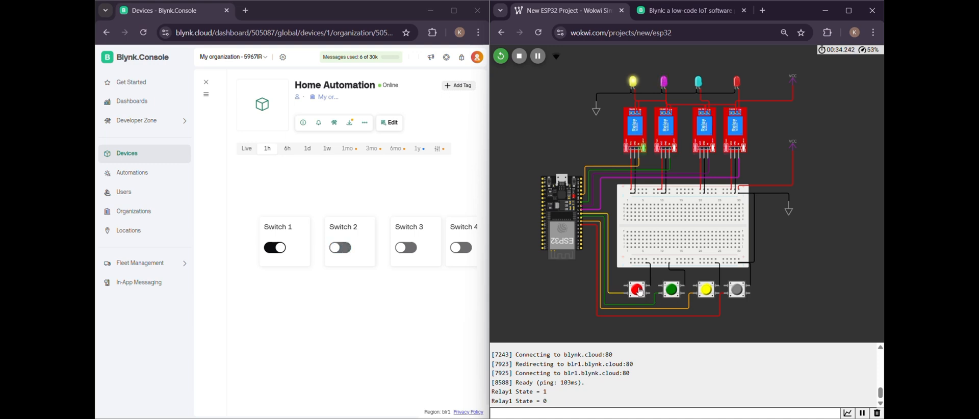
pyautogui.click(405, 247)
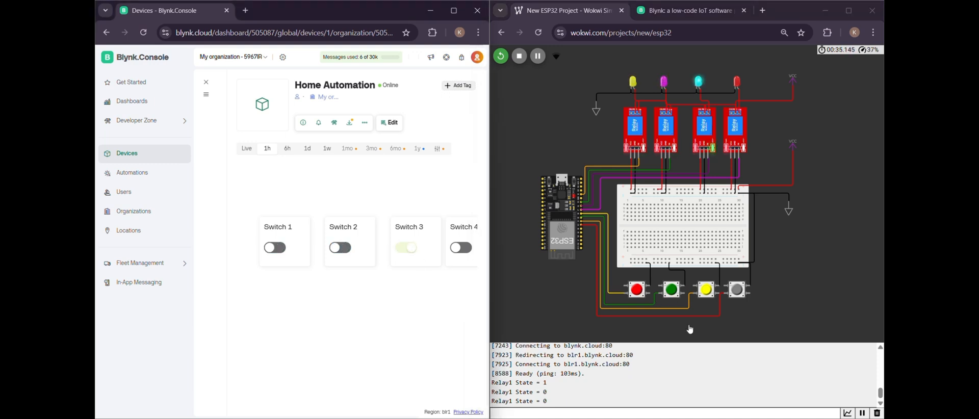